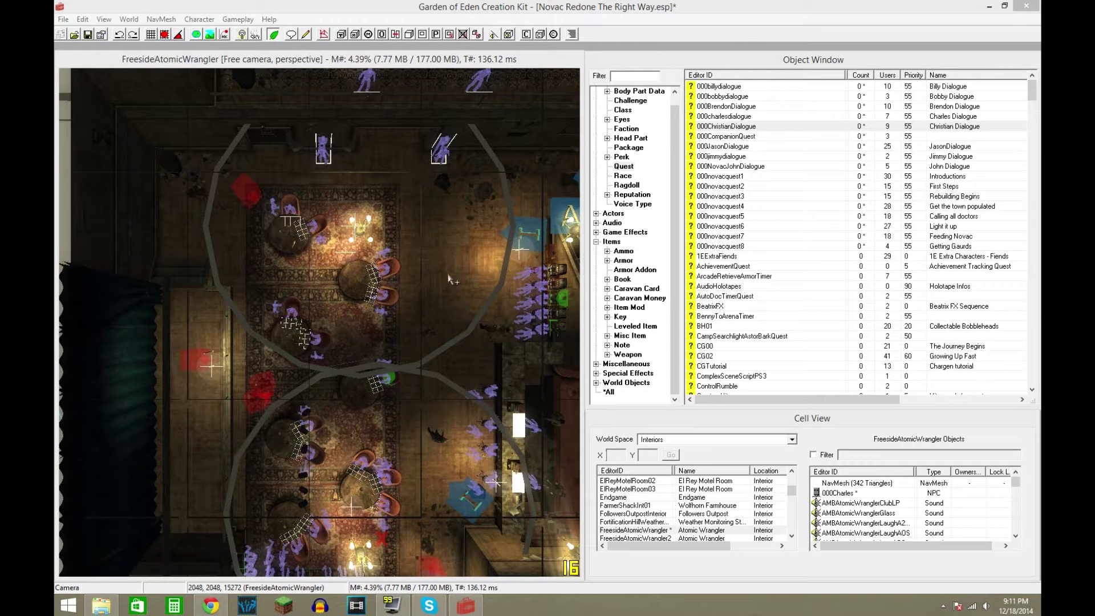
Examine the layout of the FreesideAtomicWrangler interior from above, including the rooms around the main casino floor
{"action": "left_click", "coordinate": [394, 159]}
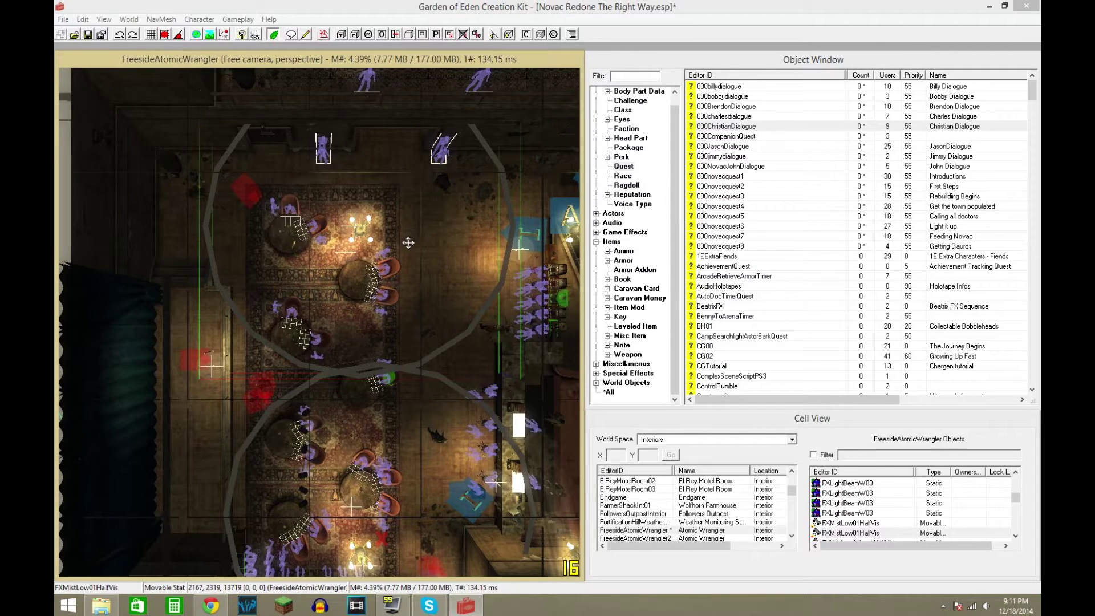
{"action": "middle_click_drag", "start_coordinate": [406, 232], "coordinate": [363, 219]}
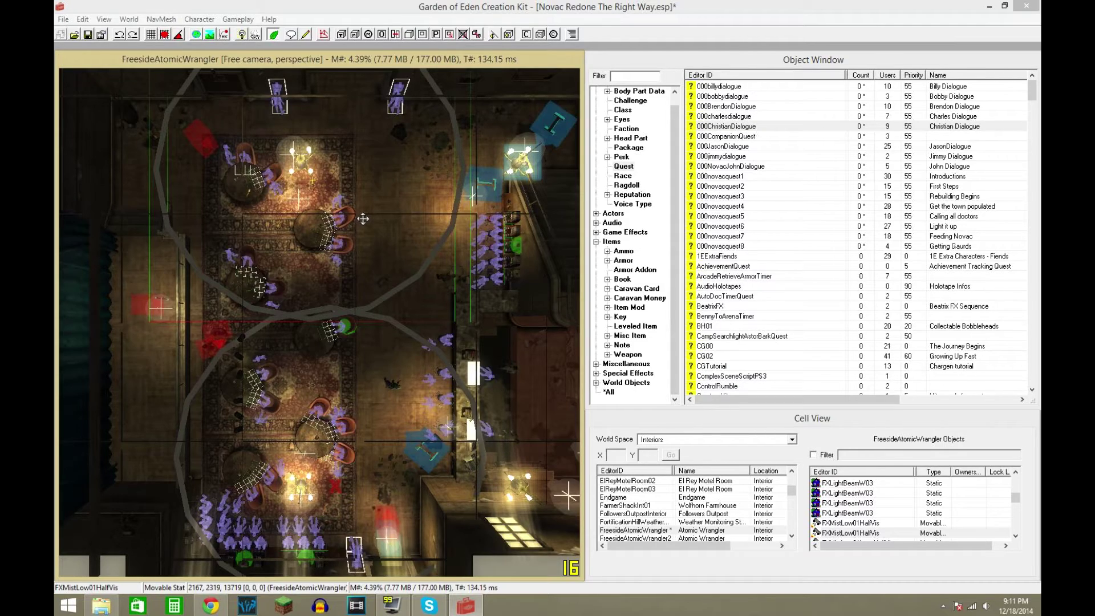
{"action": "middle_click_drag", "start_coordinate": [363, 218], "coordinate": [389, 132]}
{"action": "middle_click_drag", "start_coordinate": [406, 294], "coordinate": [355, 457]}
{"action": "middle_click_drag", "start_coordinate": [347, 273], "coordinate": [364, 251]}
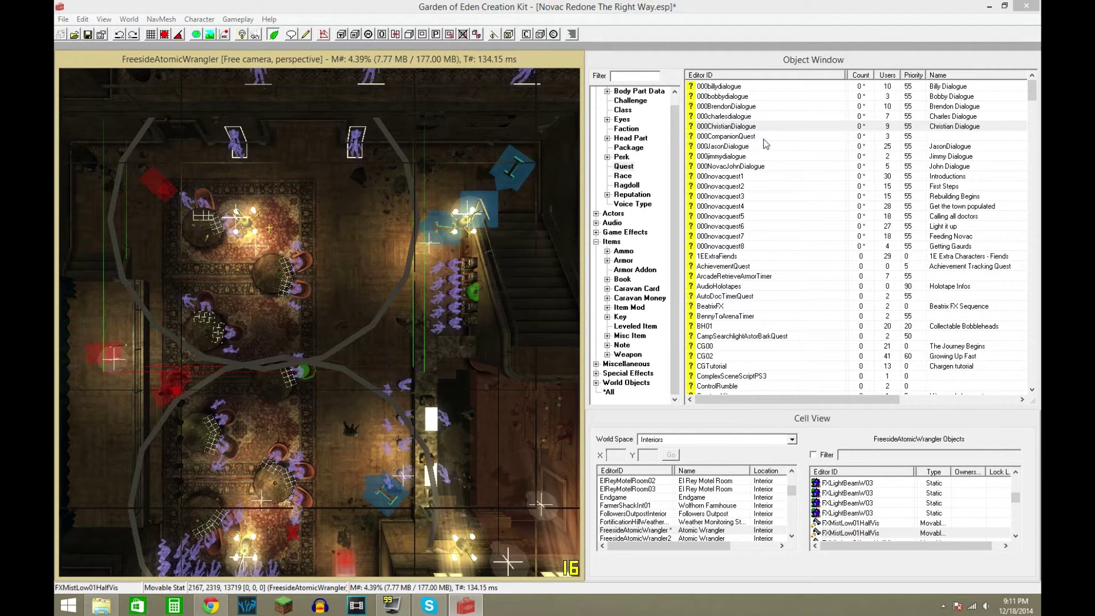
{"action": "mouse_move", "coordinate": [351, 262]}
{"action": "middle_mouse_down"}
{"action": "mouse_move", "coordinate": [355, 328]}
{"action": "mouse_move", "coordinate": [360, 239]}
{"action": "mouse_move", "coordinate": [423, 177]}
{"action": "middle_mouse_up"}
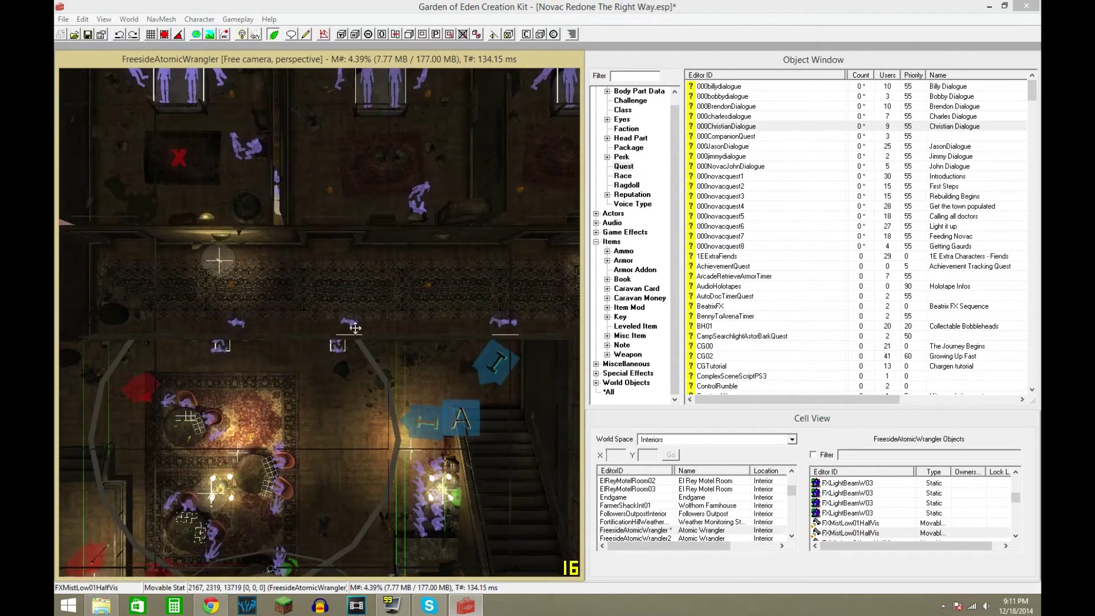
{"action": "middle_click_drag", "start_coordinate": [241, 225], "coordinate": [449, 191]}
{"action": "middle_click_drag", "start_coordinate": [144, 255], "coordinate": [365, 323]}
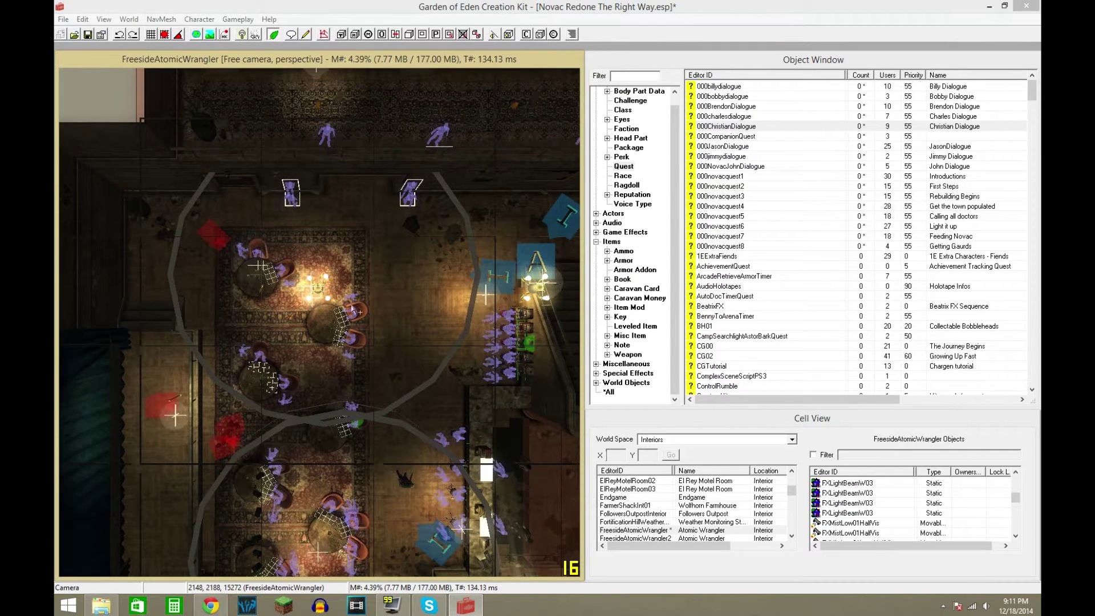
{"action": "middle_click_drag", "start_coordinate": [436, 270], "coordinate": [313, 384]}
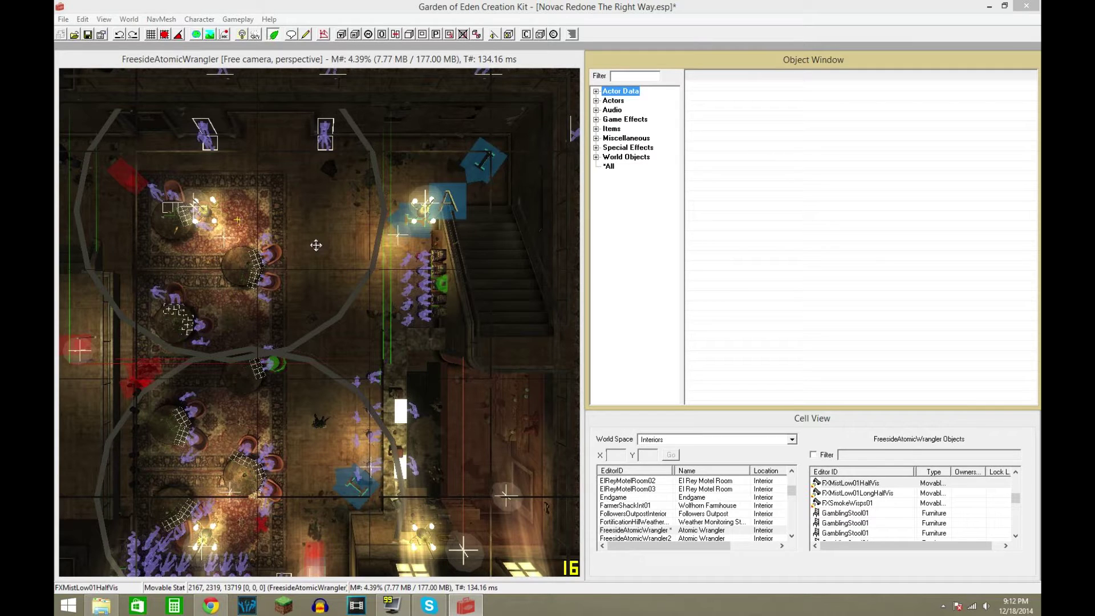
{"action": "middle_click_drag", "start_coordinate": [327, 234], "coordinate": [368, 340]}
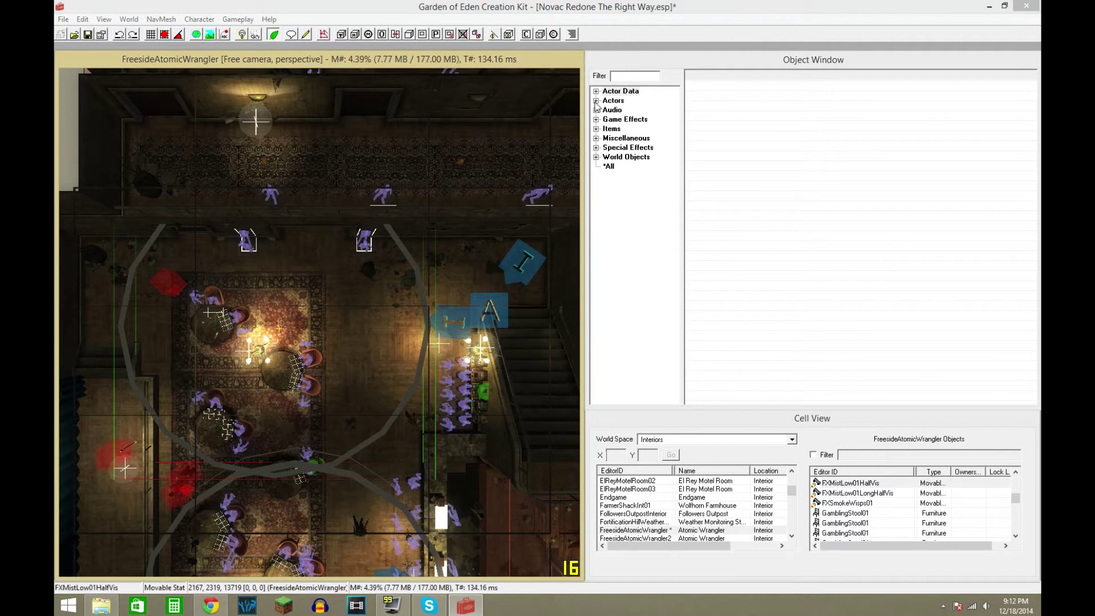
{"action": "key", "text": "d"}
Expand the Actors category and list all NPC records
{"action": "left_click", "coordinate": [596, 101]}
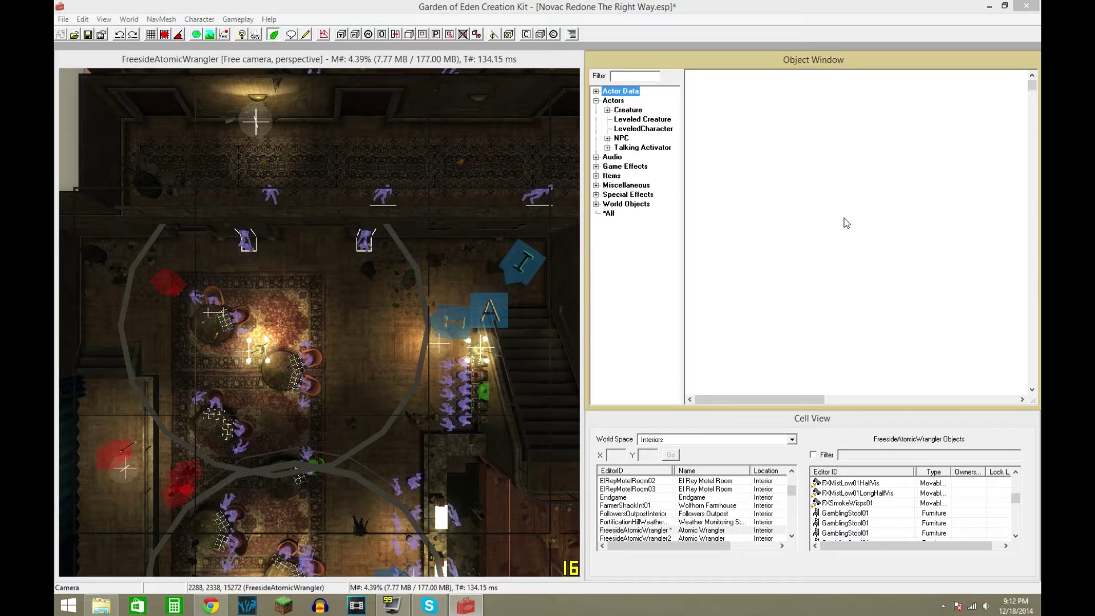
{"action": "key", "text": "Down"}
{"action": "key", "text": "Down"}
{"action": "key", "text": "Down"}
{"action": "key", "text": "Down"}
{"action": "key", "text": "Down"}
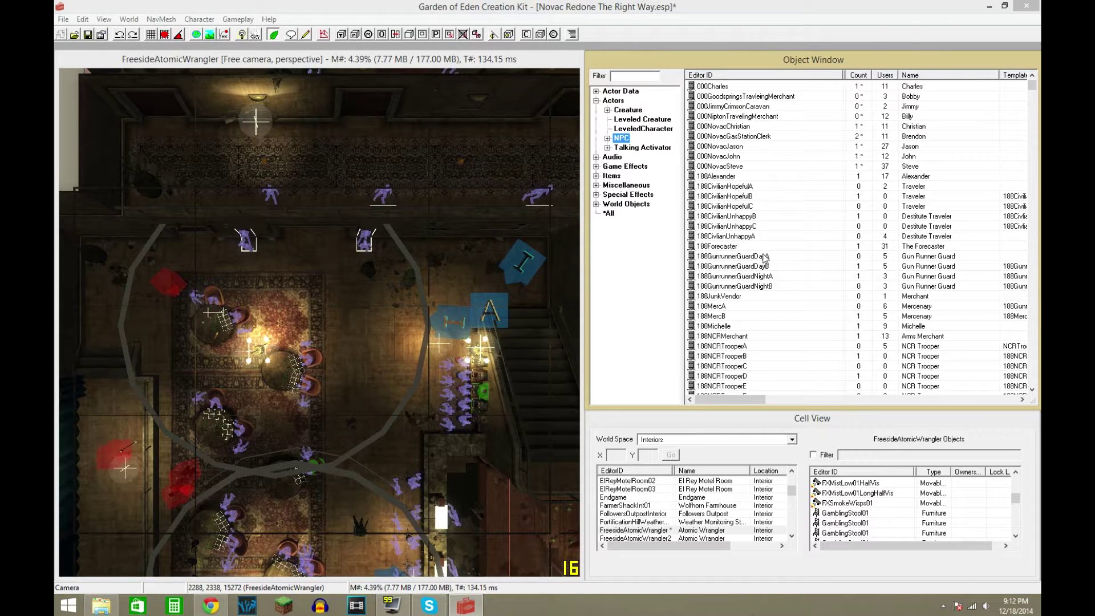
Browse the NPC records and look up the IDs starting with "su"
{"action": "scroll", "coordinate": [766, 254], "scroll_direction": "down", "scroll_amount": 8}
{"action": "scroll", "coordinate": [767, 253], "scroll_direction": "down", "scroll_amount": 15}
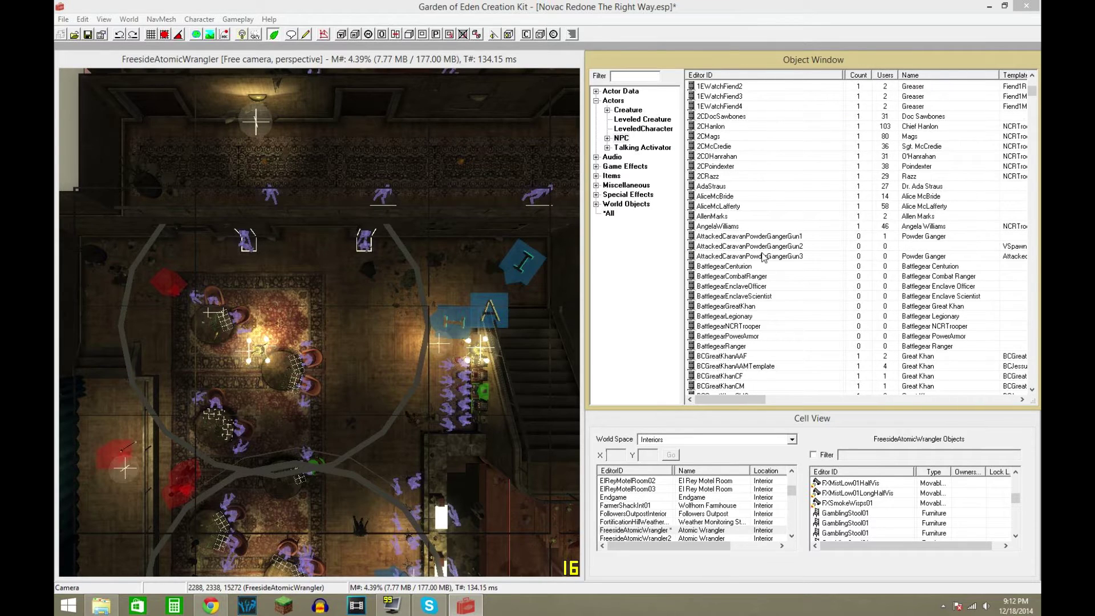
{"action": "left_click", "coordinate": [761, 198]}
{"action": "type", "text": "su"}
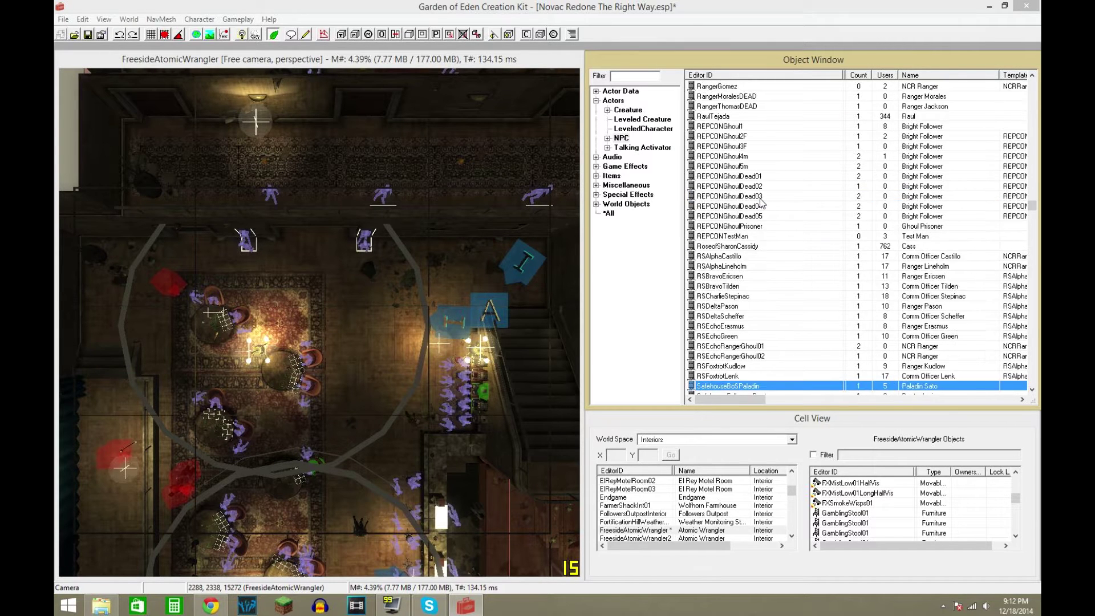
{"action": "scroll", "coordinate": [809, 217], "scroll_direction": "down", "scroll_amount": 2}
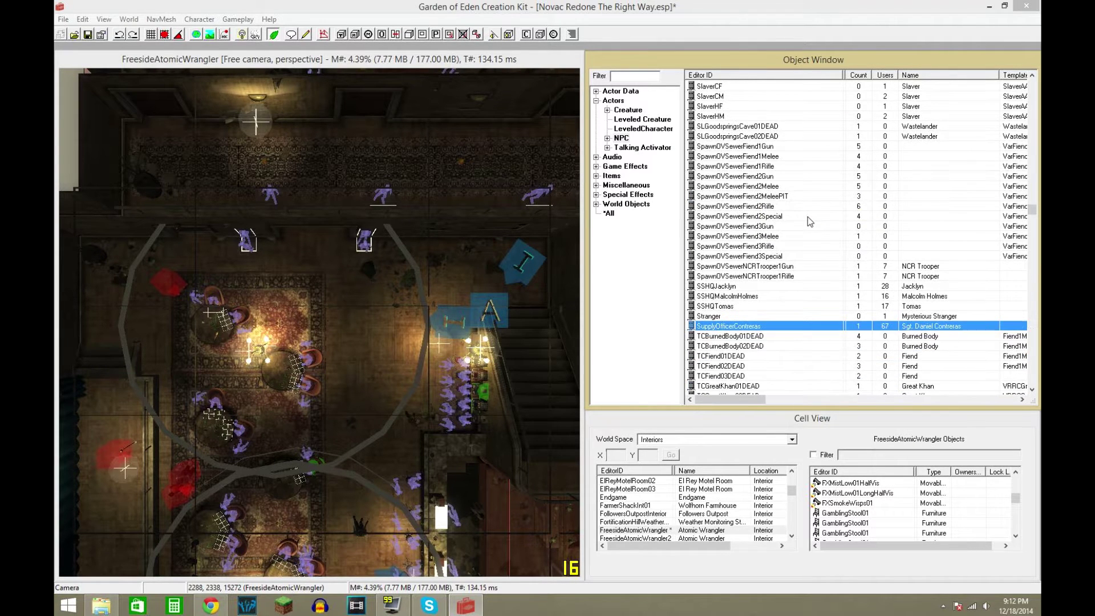
{"action": "scroll", "coordinate": [808, 218], "scroll_direction": "up", "scroll_amount": 15}
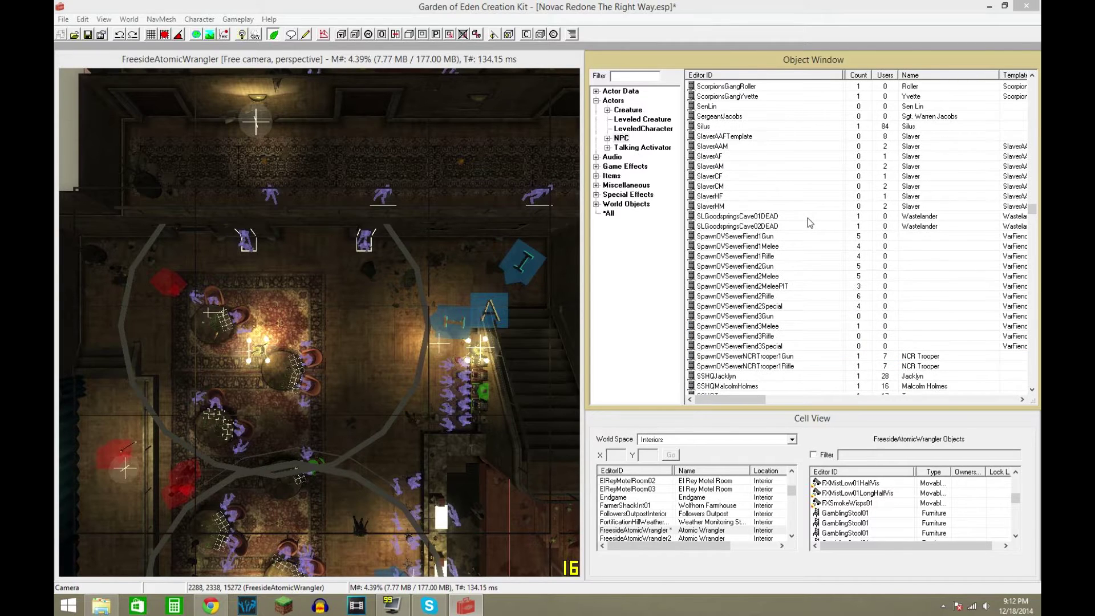
{"action": "scroll", "coordinate": [810, 217], "scroll_direction": "up", "scroll_amount": 10}
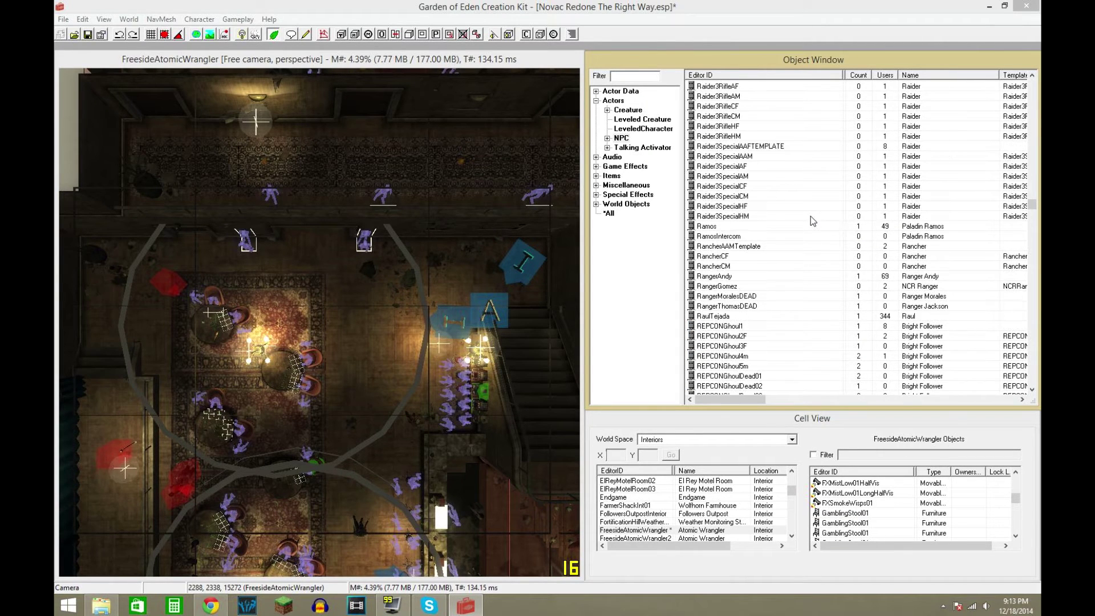
Find the CraigBoone record among the NPCs and open it
{"action": "left_click", "coordinate": [792, 276]}
{"action": "type", "text": "craig"}
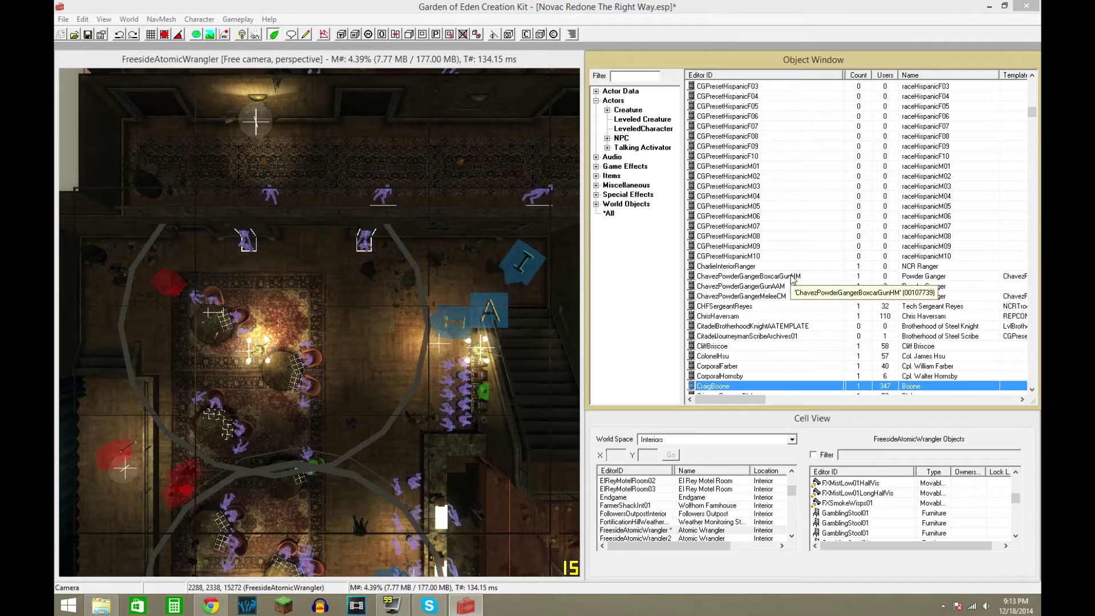
{"action": "double_click", "coordinate": [720, 386]}
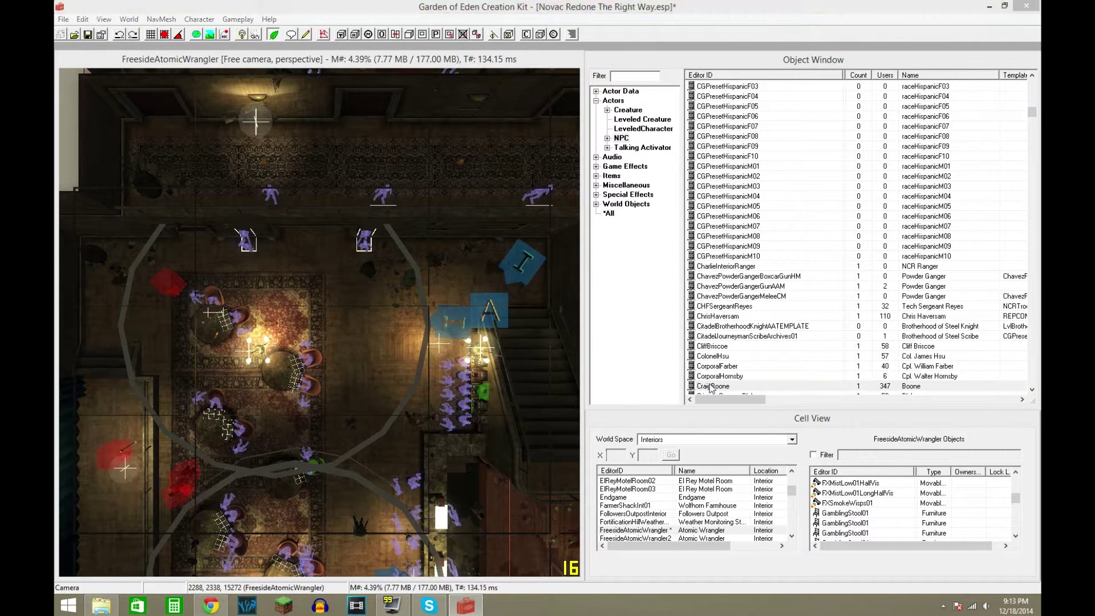
{"action": "double_click", "coordinate": [713, 387]}
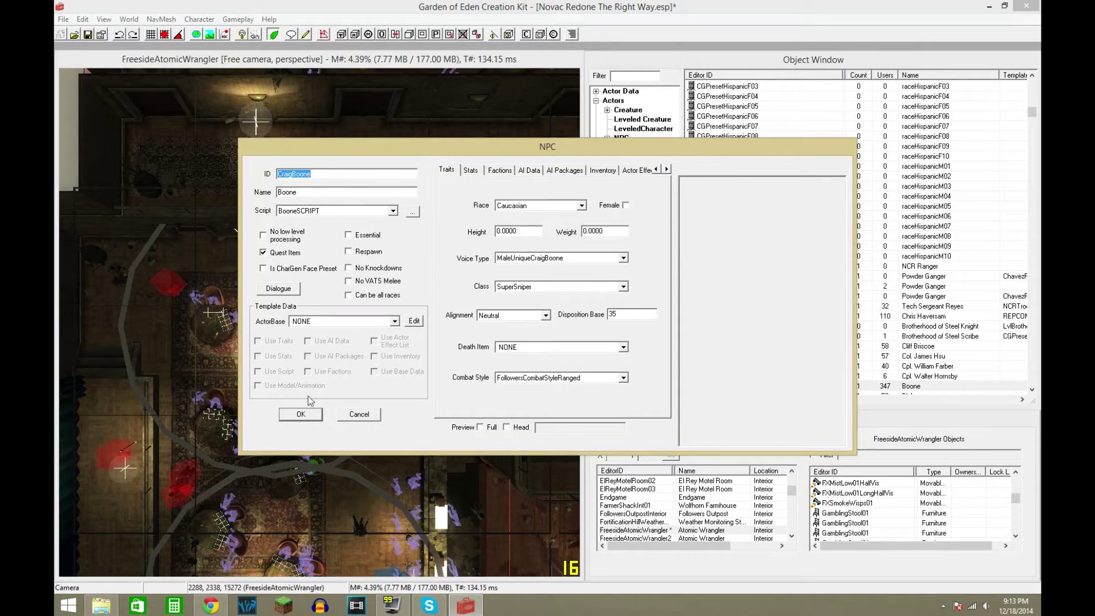
Preview Boone's head and full body, turn the figure to face forward, and close the record without saving
{"action": "left_click", "coordinate": [507, 428]}
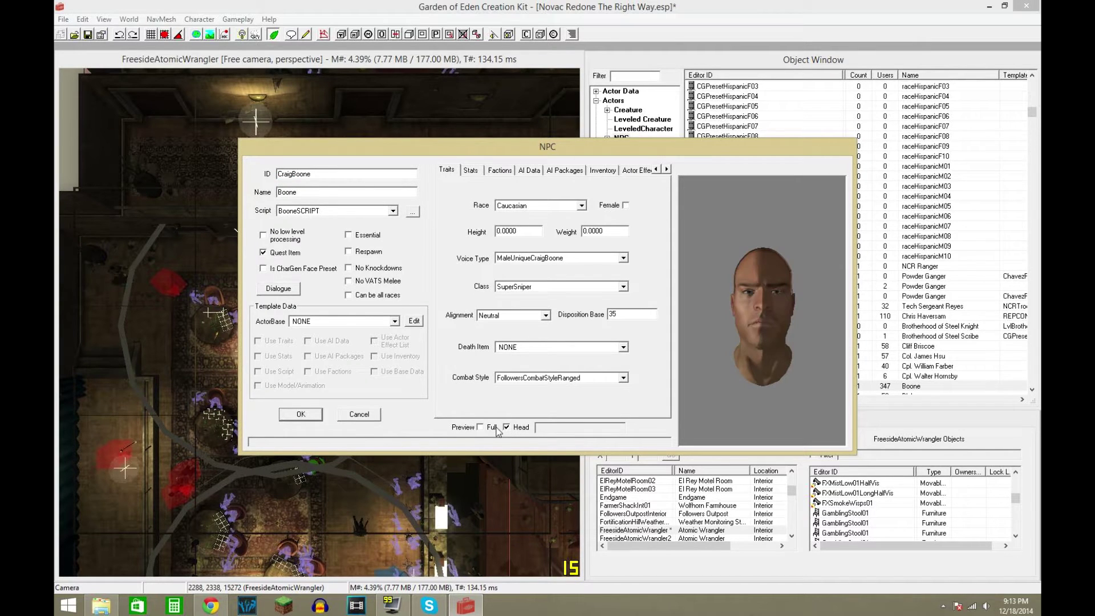
{"action": "left_click_drag", "start_coordinate": [745, 341], "coordinate": [760, 318]}
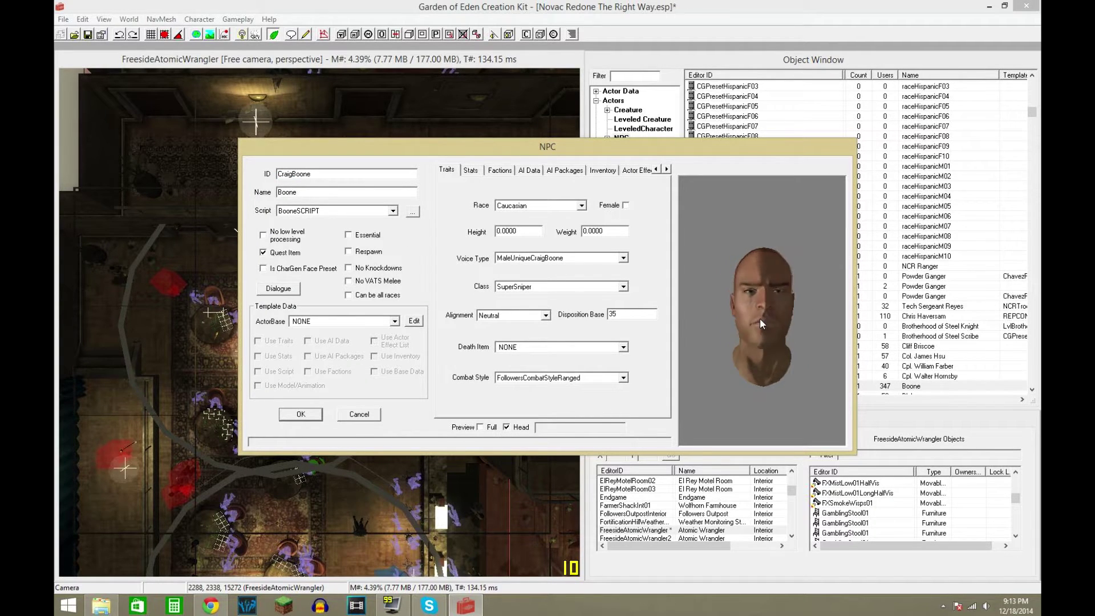
{"action": "left_click", "coordinate": [481, 427]}
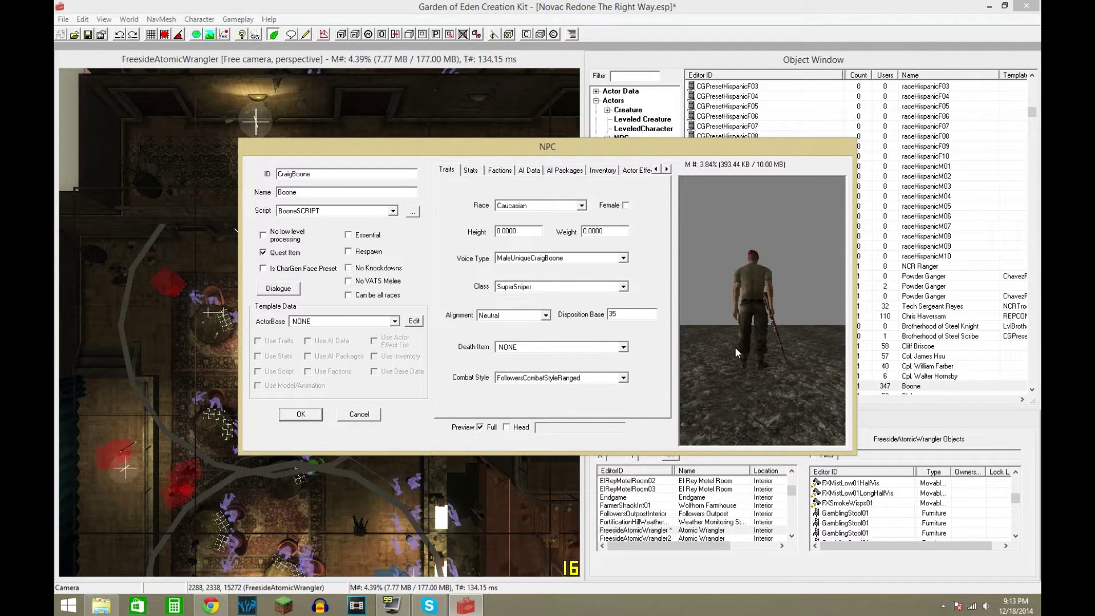
{"action": "left_click_drag", "start_coordinate": [736, 348], "coordinate": [711, 333]}
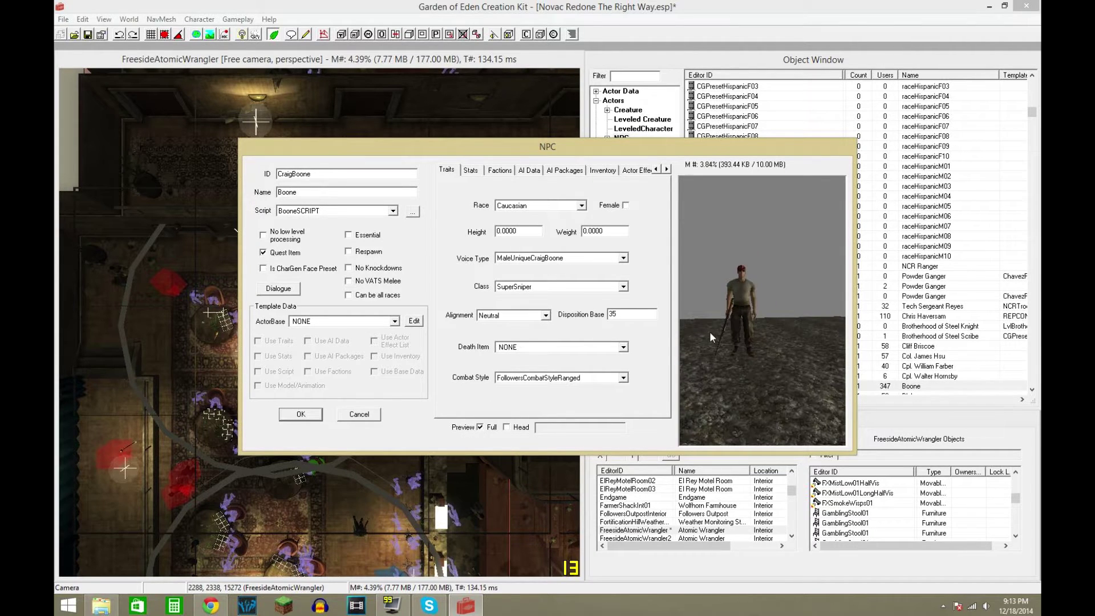
{"action": "left_click", "coordinate": [359, 414]}
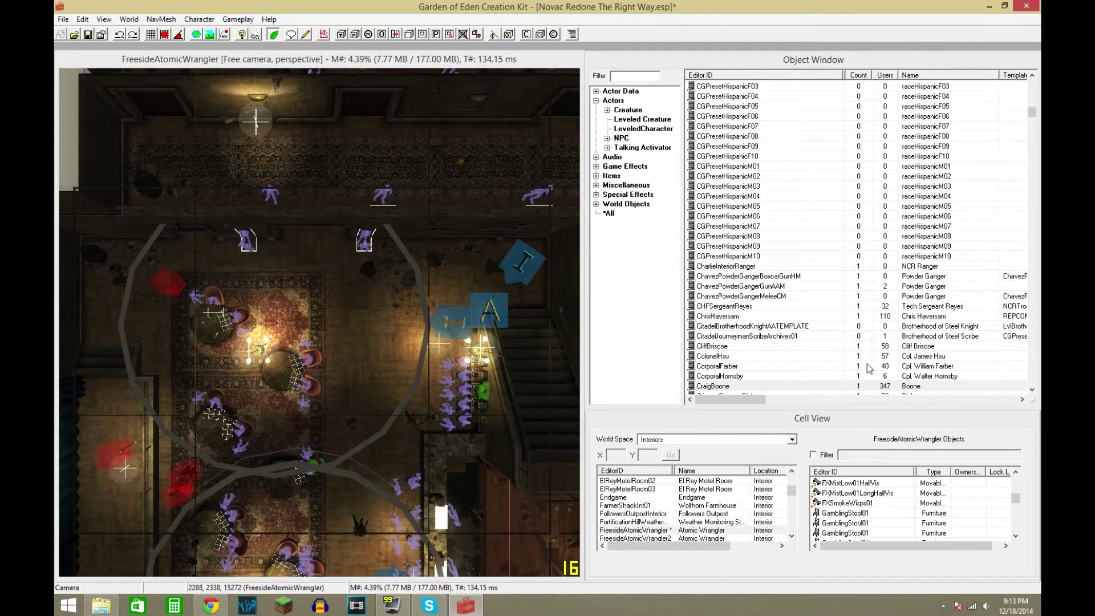
Return to the start of the NPC records and select 000Charles
{"action": "left_click", "coordinate": [879, 296]}
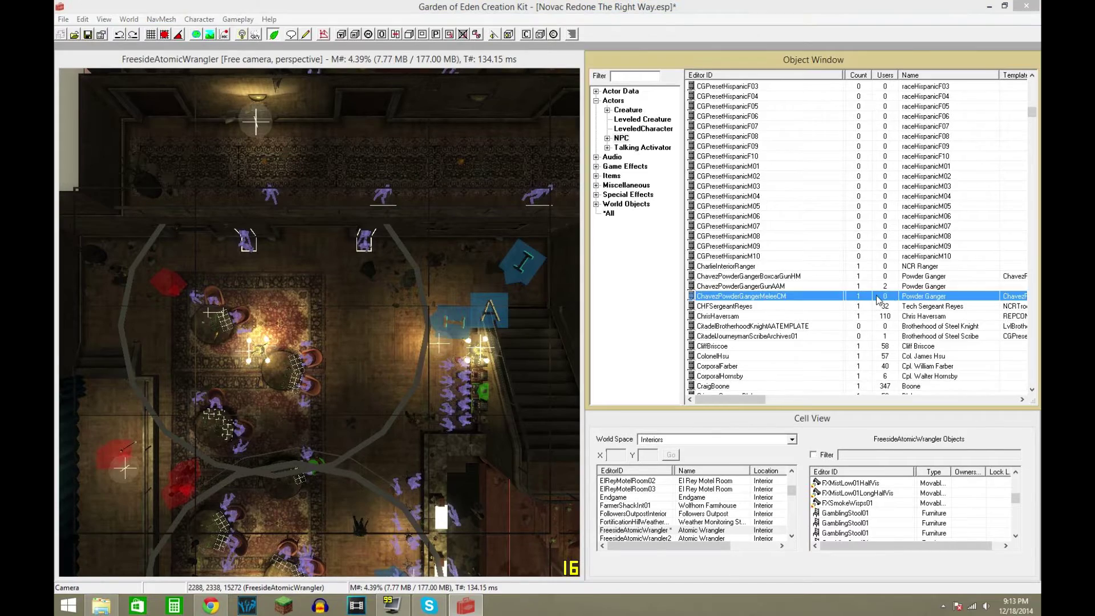
{"action": "scroll", "coordinate": [879, 298], "scroll_direction": "up", "scroll_amount": 15}
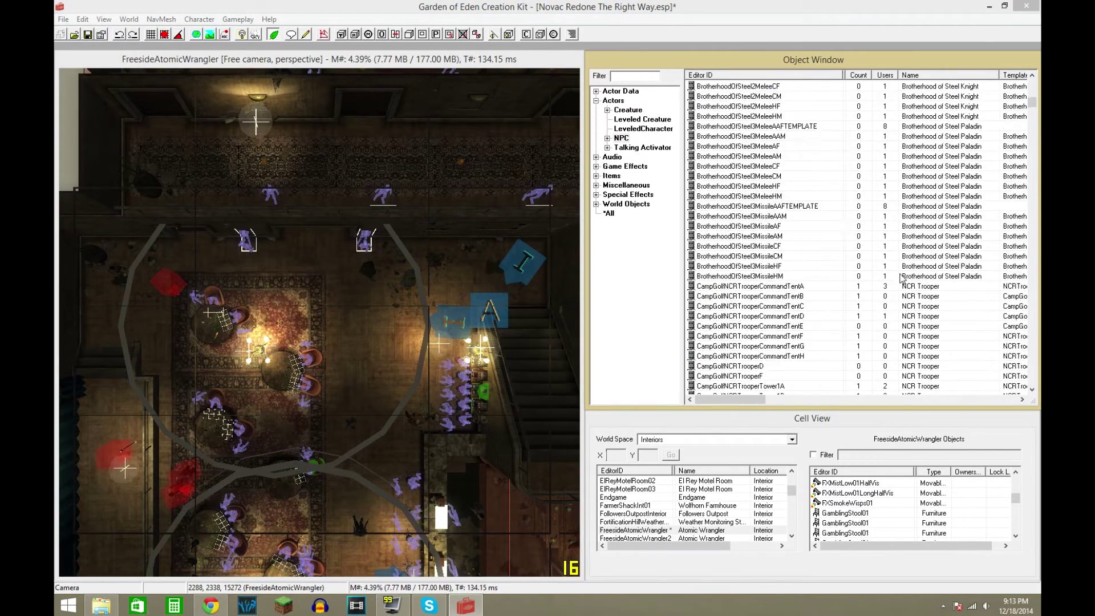
{"action": "scroll", "coordinate": [902, 278], "scroll_direction": "up", "scroll_amount": 15}
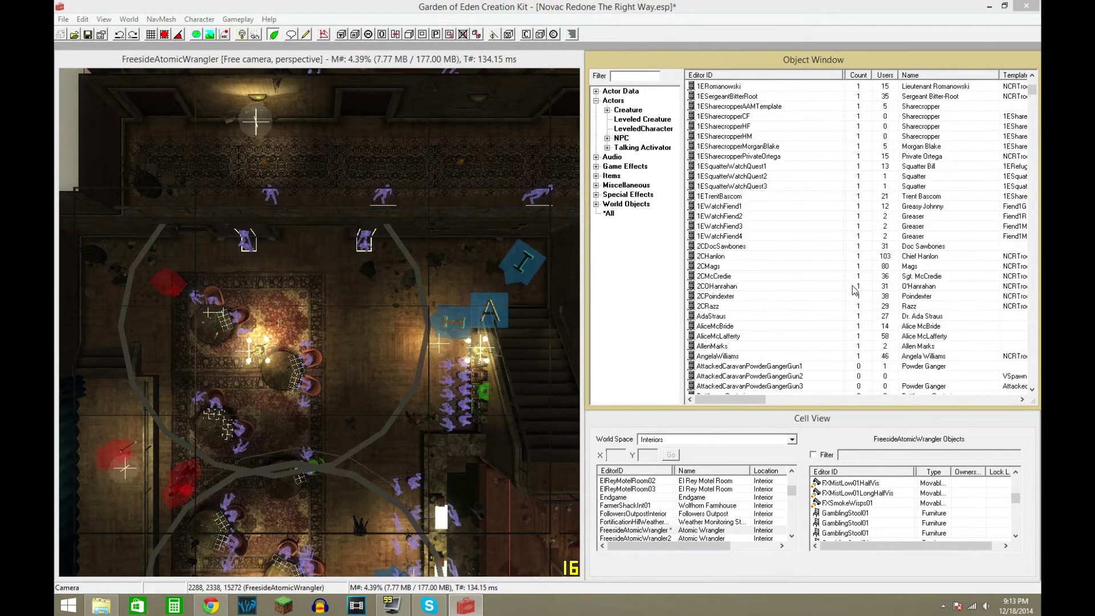
{"action": "scroll", "coordinate": [854, 290], "scroll_direction": "up", "scroll_amount": 10}
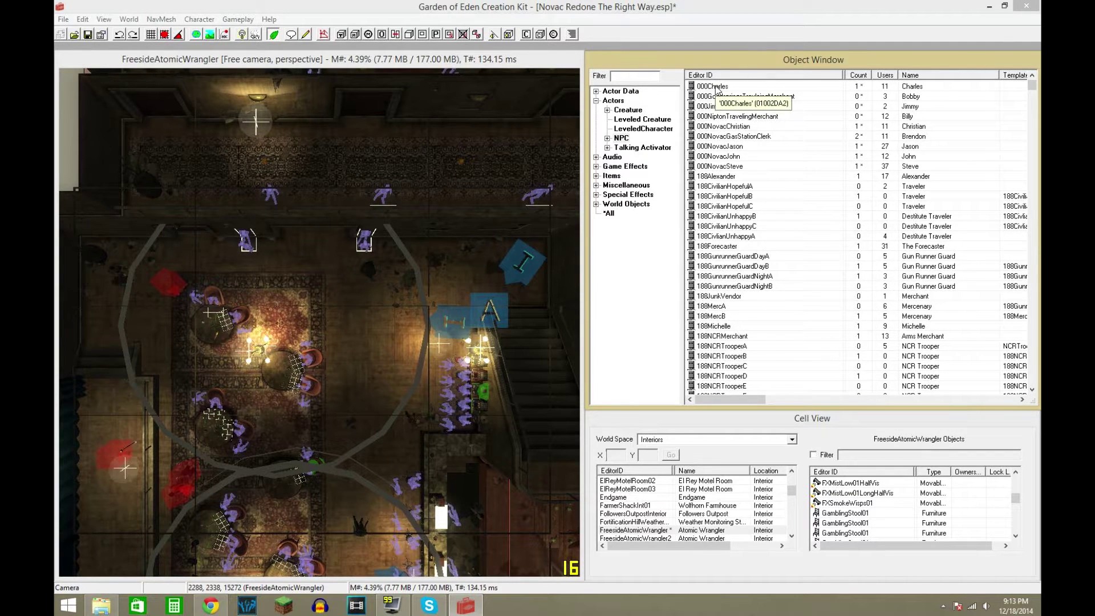
{"action": "left_click", "coordinate": [716, 86]}
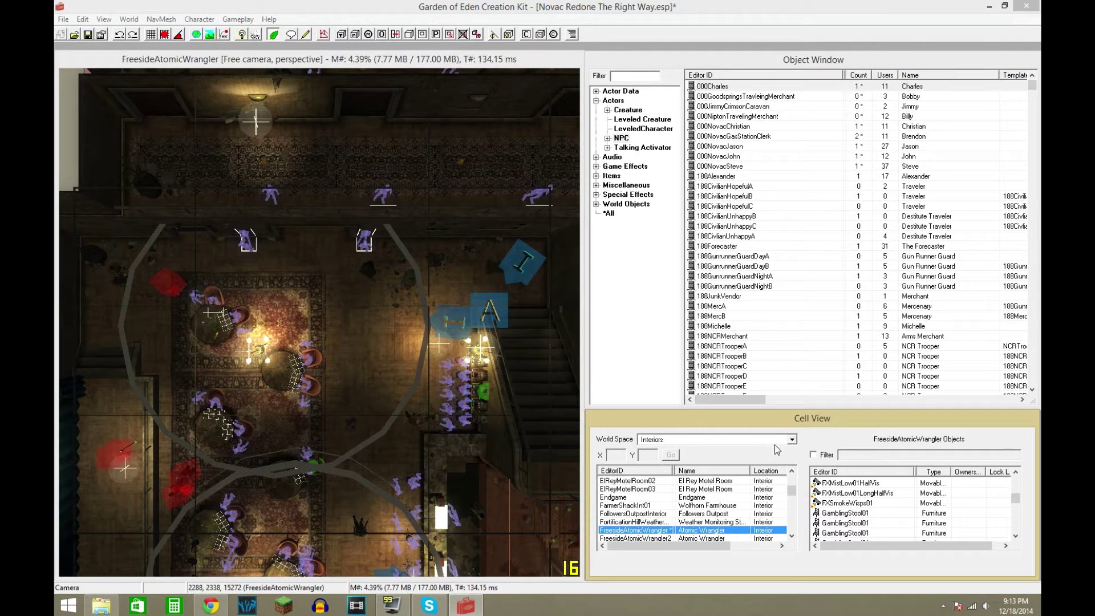
Choose Interiors as the world space and select the FreesideAtomicWrangler cell
{"action": "left_click", "coordinate": [793, 440]}
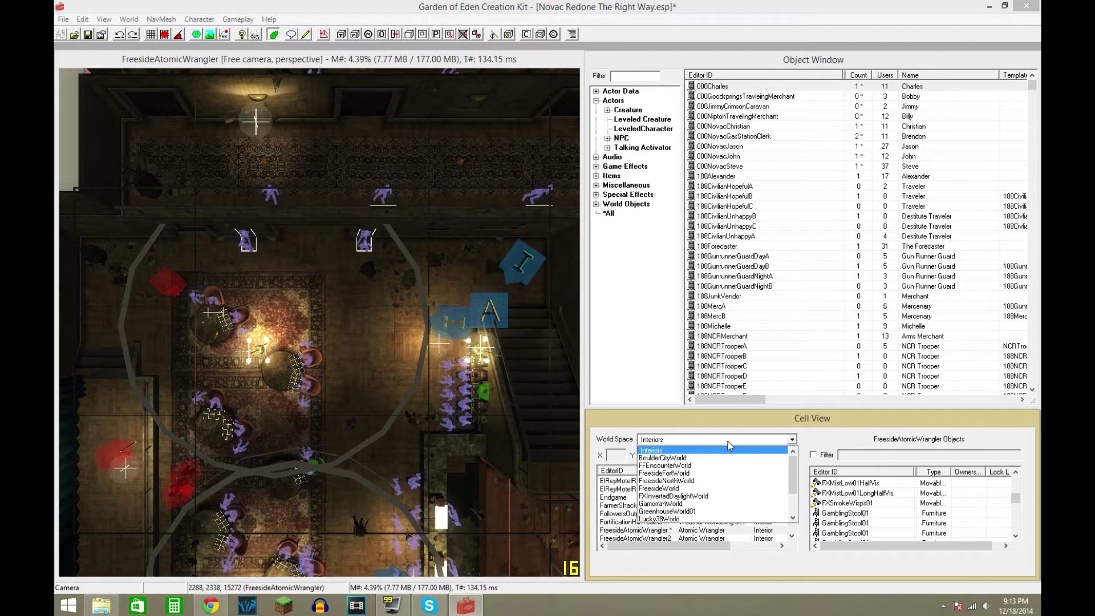
{"action": "mouse_move", "coordinate": [793, 475]}
{"action": "left_mouse_down"}
{"action": "mouse_move", "coordinate": [793, 502]}
{"action": "mouse_move", "coordinate": [802, 461]}
{"action": "left_mouse_up"}
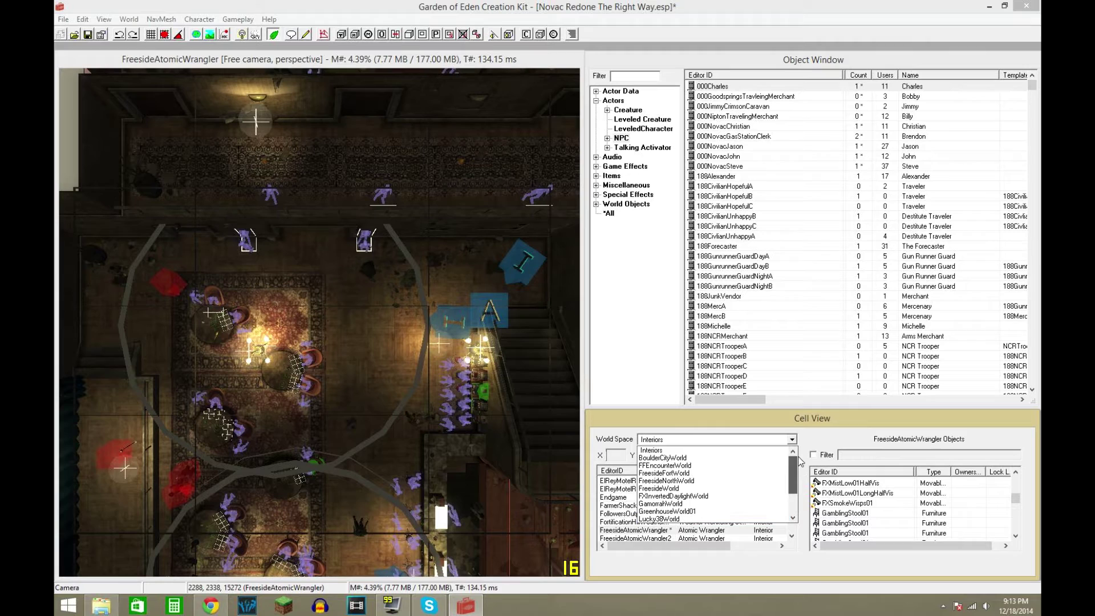
{"action": "left_click", "coordinate": [651, 450]}
{"action": "left_click", "coordinate": [653, 506]}
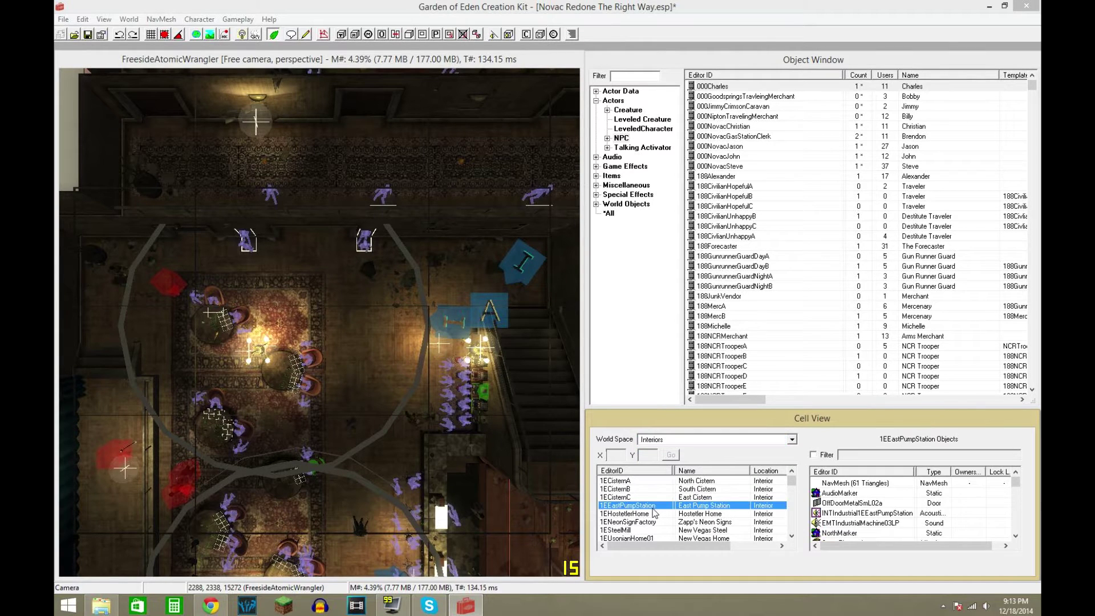
{"action": "type", "text": "fr"}
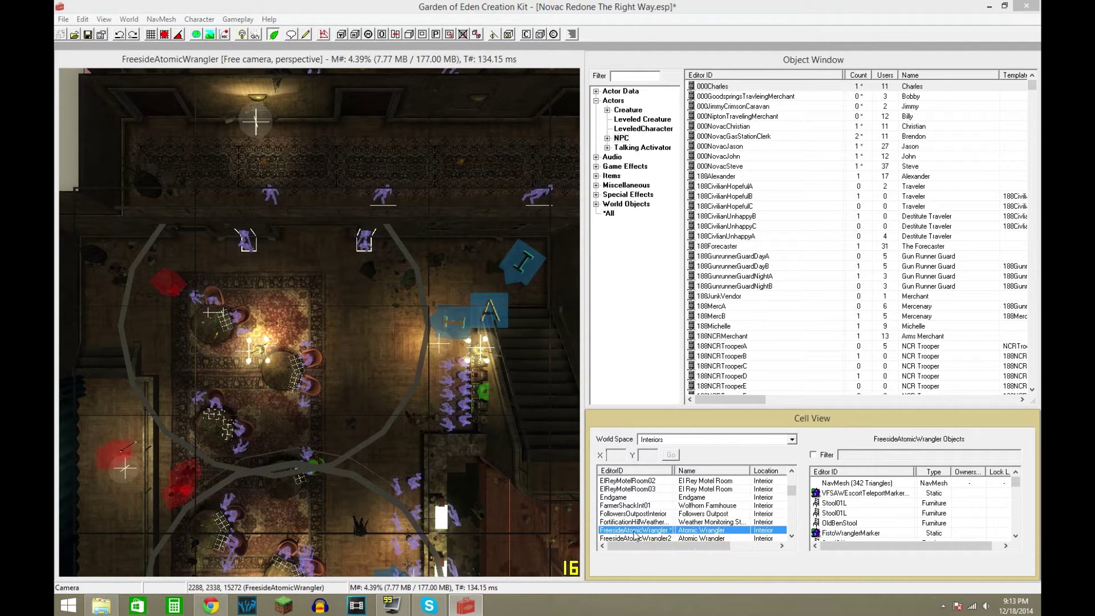
Examine the Atomic Wrangler casino floor up close and from farther away
{"action": "left_click", "coordinate": [372, 401]}
{"action": "scroll", "coordinate": [372, 401], "scroll_direction": "down", "scroll_amount": 6}
{"action": "scroll", "coordinate": [372, 402], "scroll_direction": "up", "scroll_amount": 8}
{"action": "scroll", "coordinate": [372, 402], "scroll_direction": "up", "scroll_amount": 3}
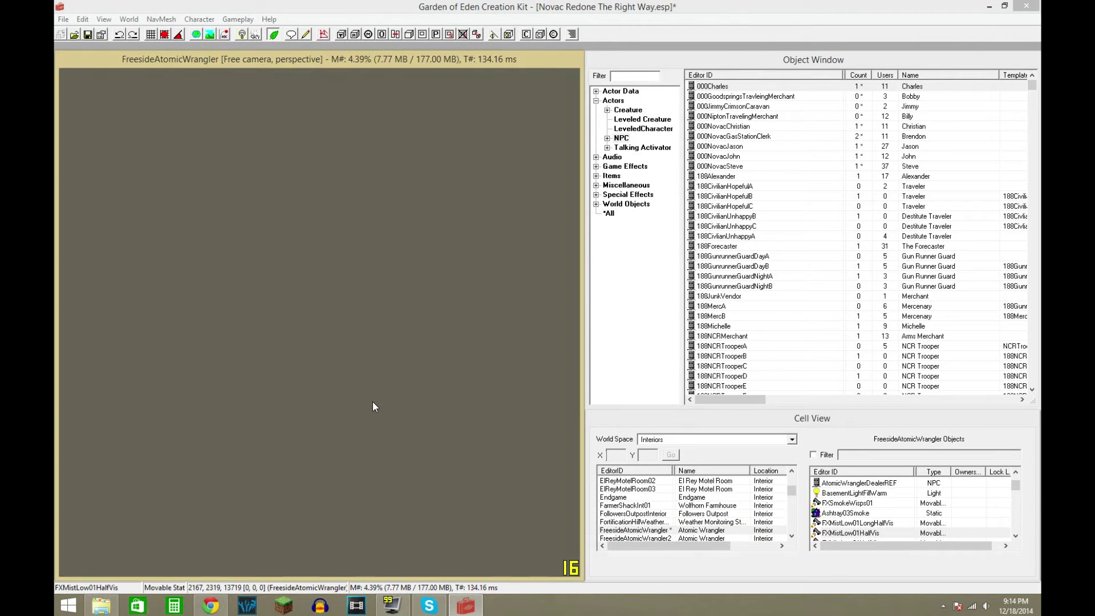
{"action": "scroll", "coordinate": [372, 402], "scroll_direction": "down", "scroll_amount": 5}
{"action": "scroll", "coordinate": [374, 403], "scroll_direction": "up", "scroll_amount": 5}
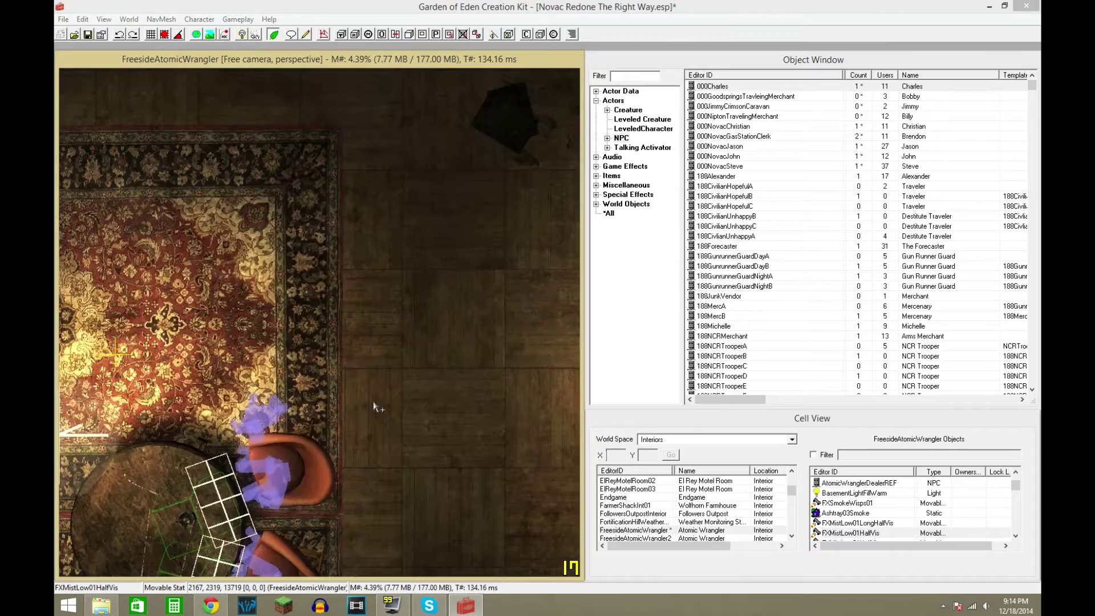
{"action": "scroll", "coordinate": [374, 403], "scroll_direction": "down", "scroll_amount": 1}
{"action": "scroll", "coordinate": [374, 406], "scroll_direction": "down", "scroll_amount": 5}
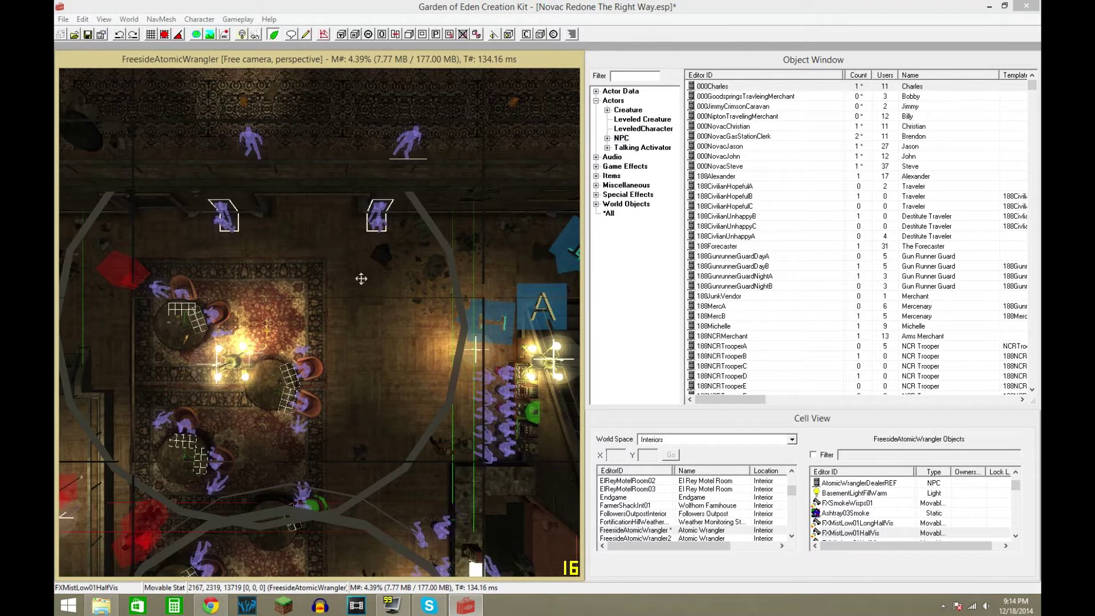
{"action": "middle_click_drag", "start_coordinate": [374, 345], "coordinate": [377, 219]}
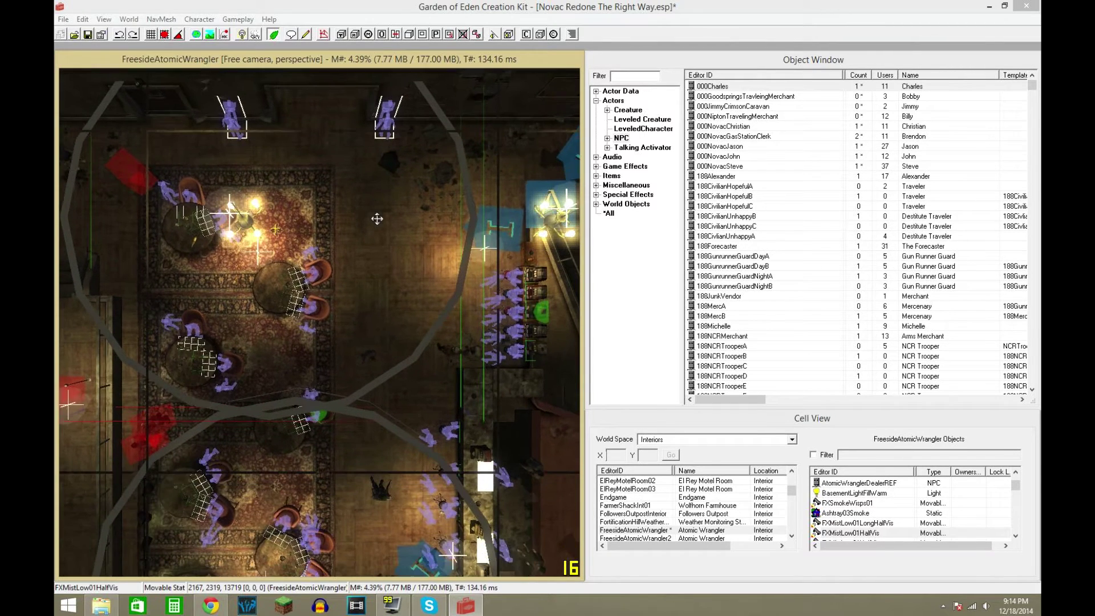
Select the 000Charles NPC placed in the casino, raise him above the floor, and drop him onto the surface below
{"action": "middle_click_drag", "start_coordinate": [388, 303], "coordinate": [371, 335]}
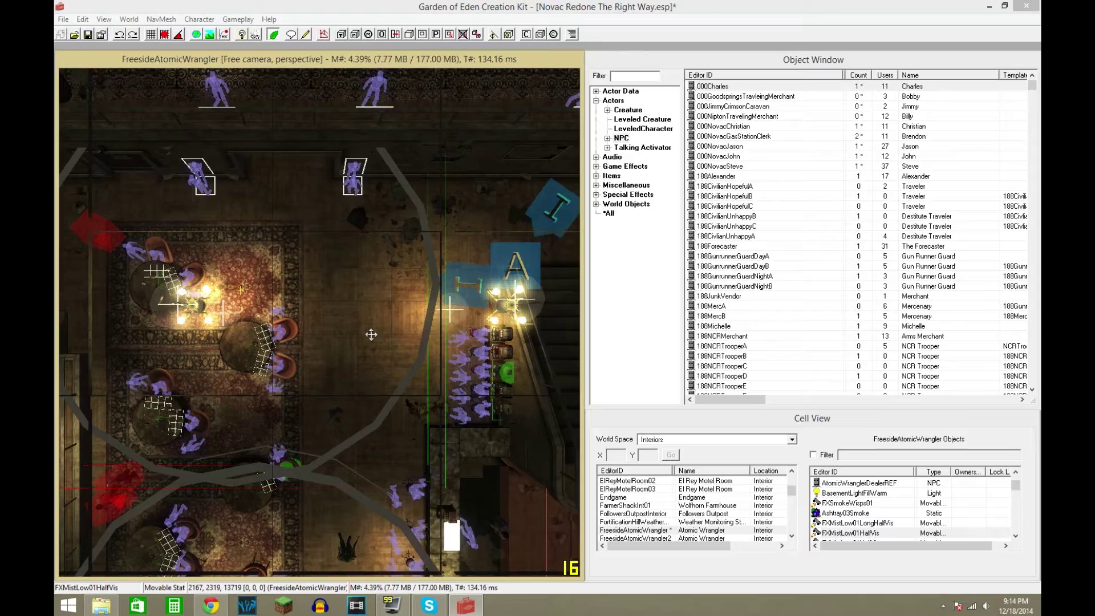
{"action": "middle_click_drag", "start_coordinate": [367, 229], "coordinate": [335, 289]}
{"action": "middle_click_drag", "start_coordinate": [335, 219], "coordinate": [344, 274]}
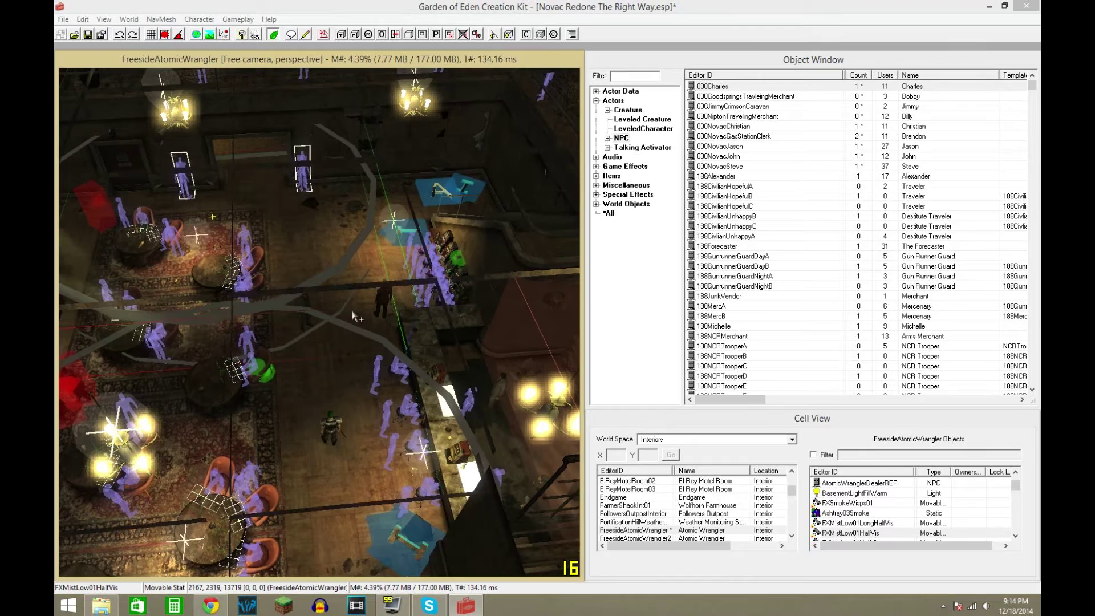
{"action": "left_click", "coordinate": [328, 430]}
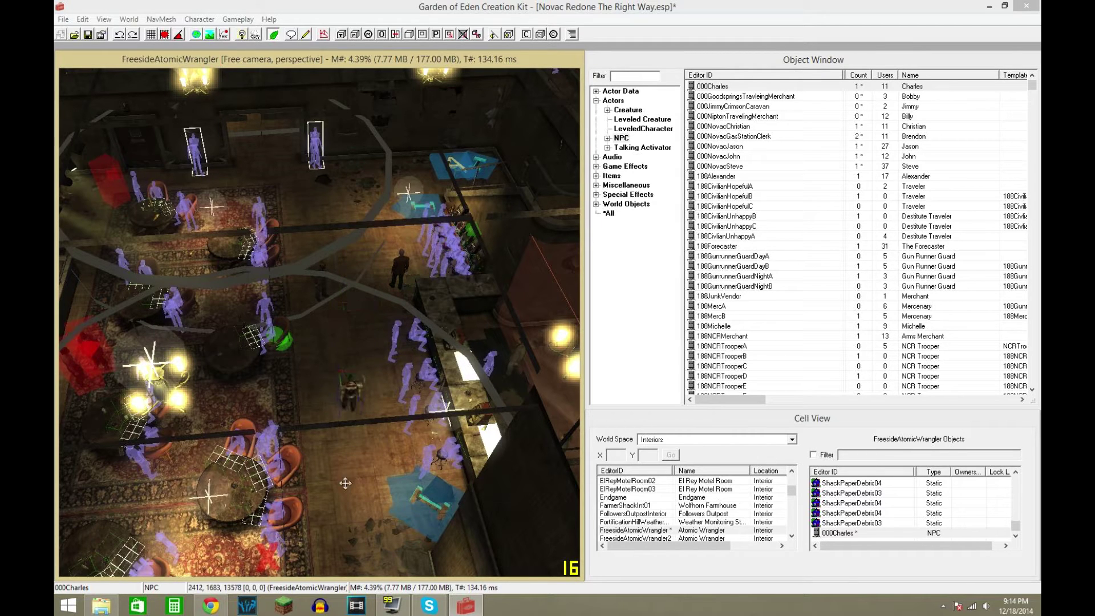
{"action": "left_click_drag", "start_coordinate": [345, 483], "coordinate": [357, 347]}
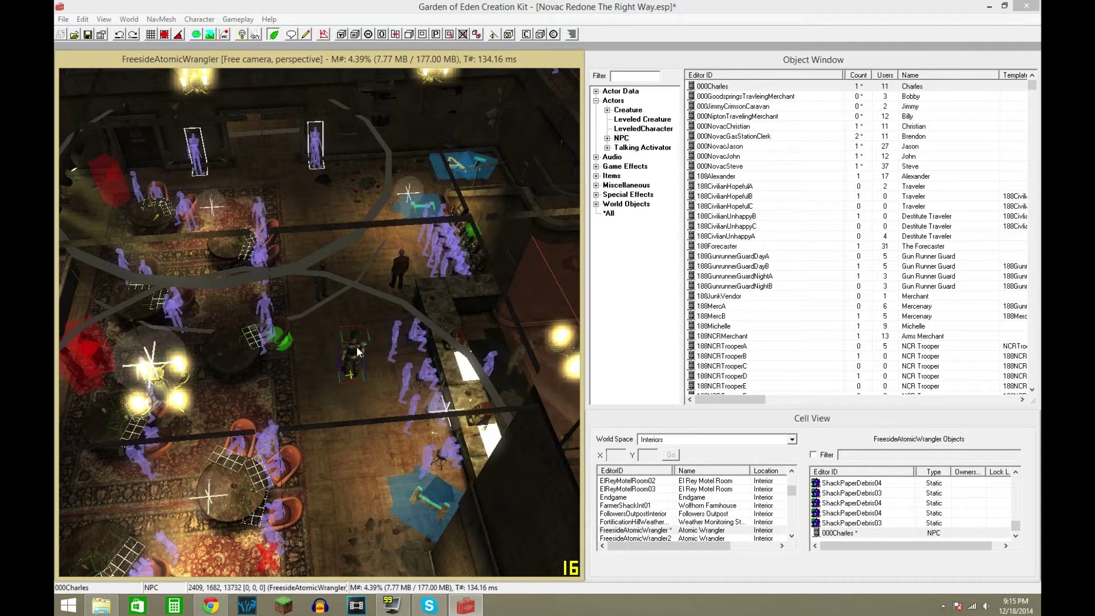
{"action": "mouse_move", "coordinate": [357, 347]}
{"action": "right_mouse_down"}
{"action": "mouse_move", "coordinate": [324, 355]}
{"action": "mouse_move", "coordinate": [357, 368]}
{"action": "right_mouse_up"}
{"action": "key", "text": "f"}
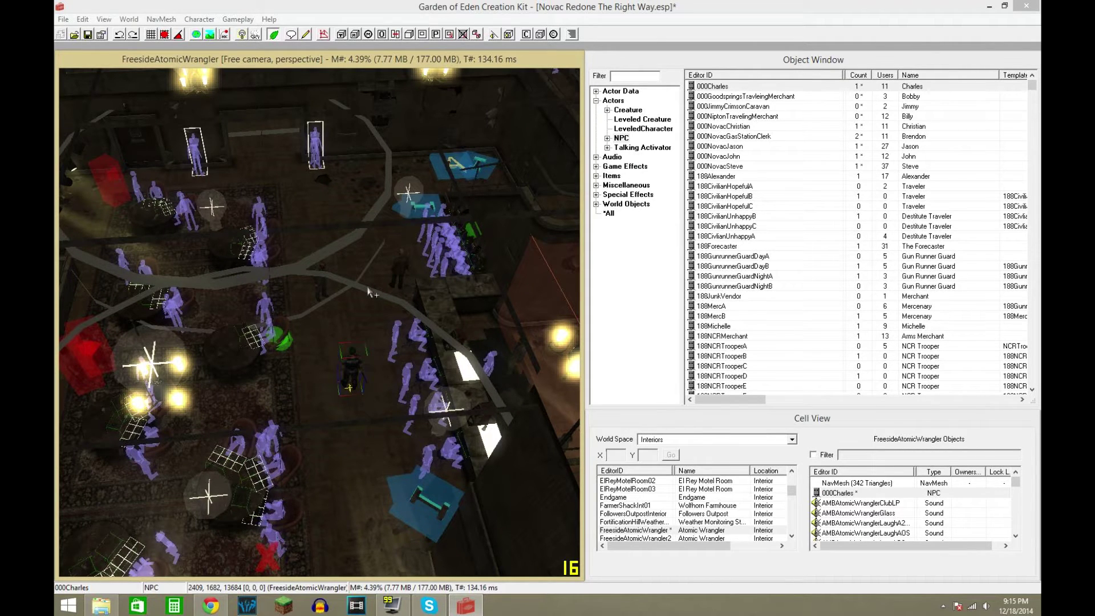
Compare the casino interior with bright light on and off, and leave bright light turned on
{"action": "key", "text": "a"}
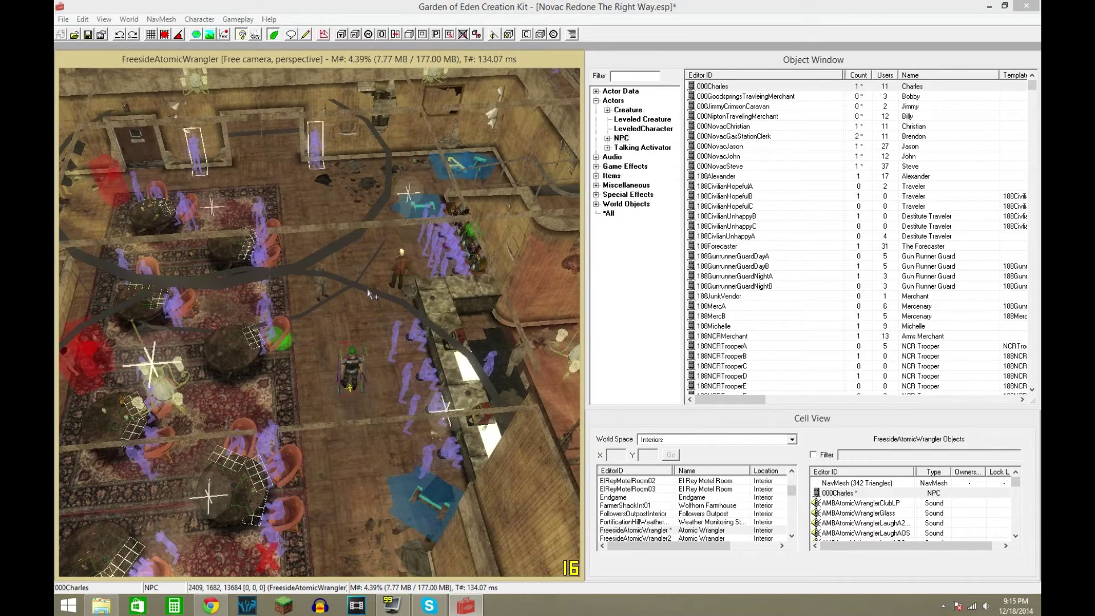
{"action": "middle_click_drag", "start_coordinate": [359, 411], "coordinate": [294, 388]}
{"action": "key", "text": "a"}
{"action": "middle_click_drag", "start_coordinate": [284, 349], "coordinate": [281, 186]}
{"action": "middle_click_drag", "start_coordinate": [324, 252], "coordinate": [298, 365]}
{"action": "key", "text": "a"}
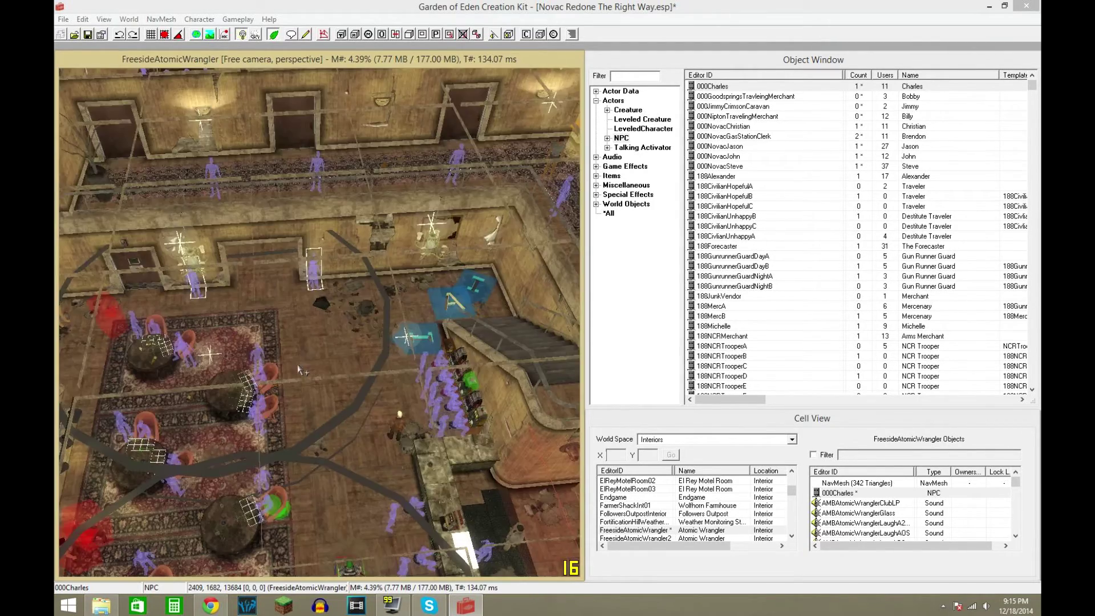
{"action": "key", "text": "a"}
{"action": "key", "text": "a"}
{"action": "key", "text": "a"}
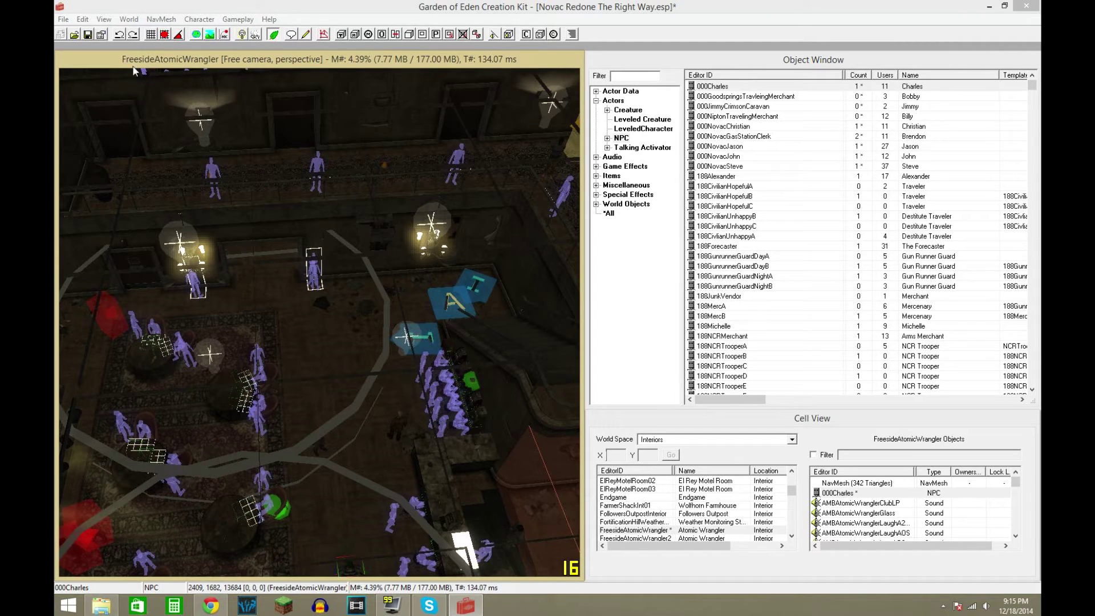
{"action": "left_click", "coordinate": [104, 20]}
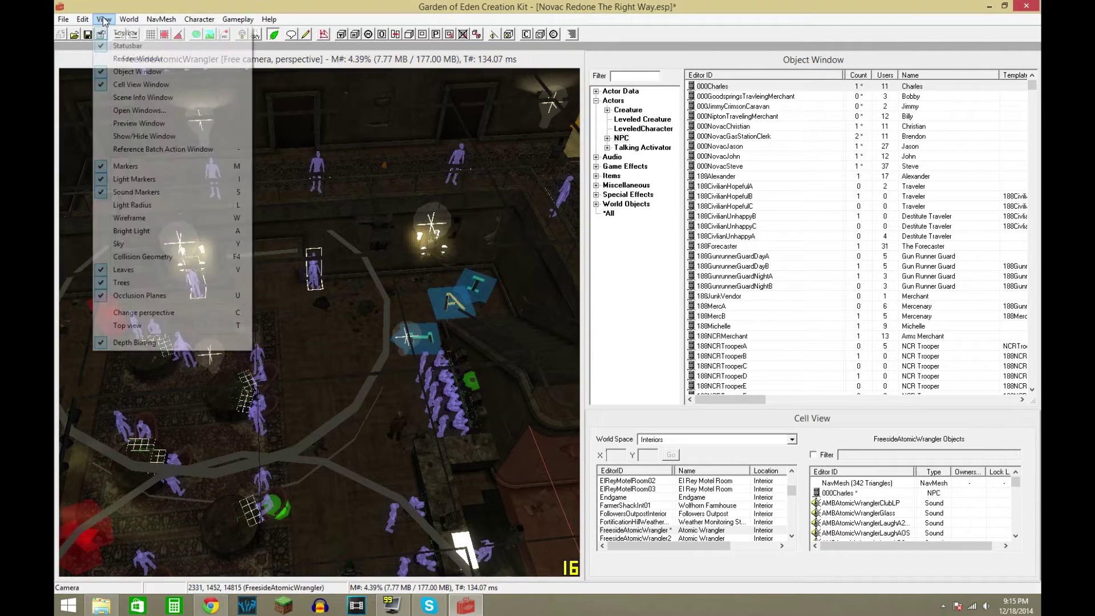
{"action": "left_click", "coordinate": [343, 314]}
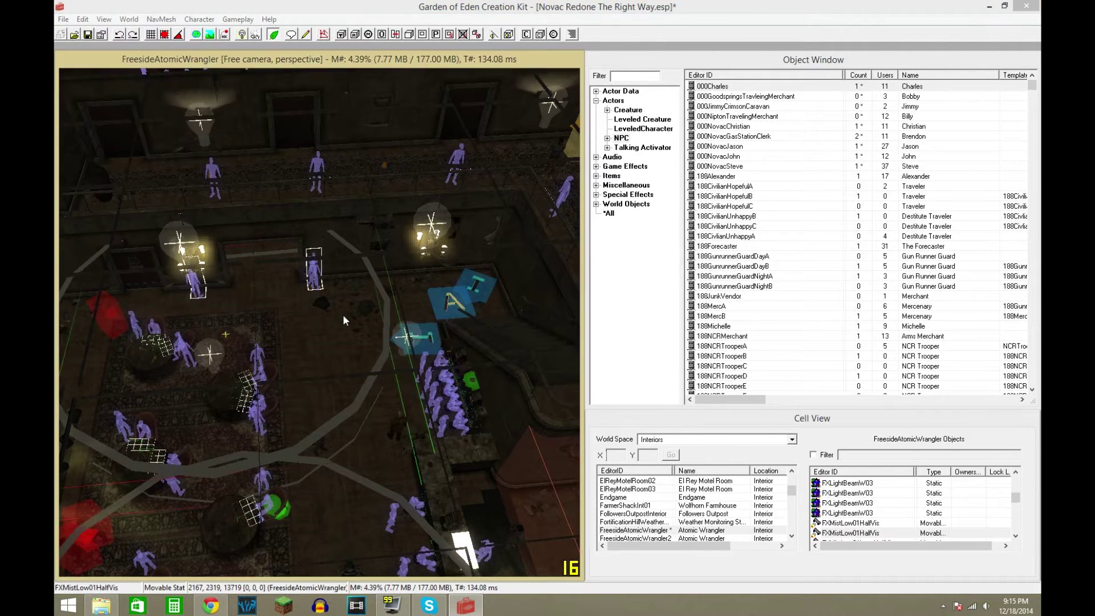
{"action": "key", "text": "a"}
Open the Show/Hide options, hide all markers in the cell, and show them again
{"action": "left_click", "coordinate": [103, 20]}
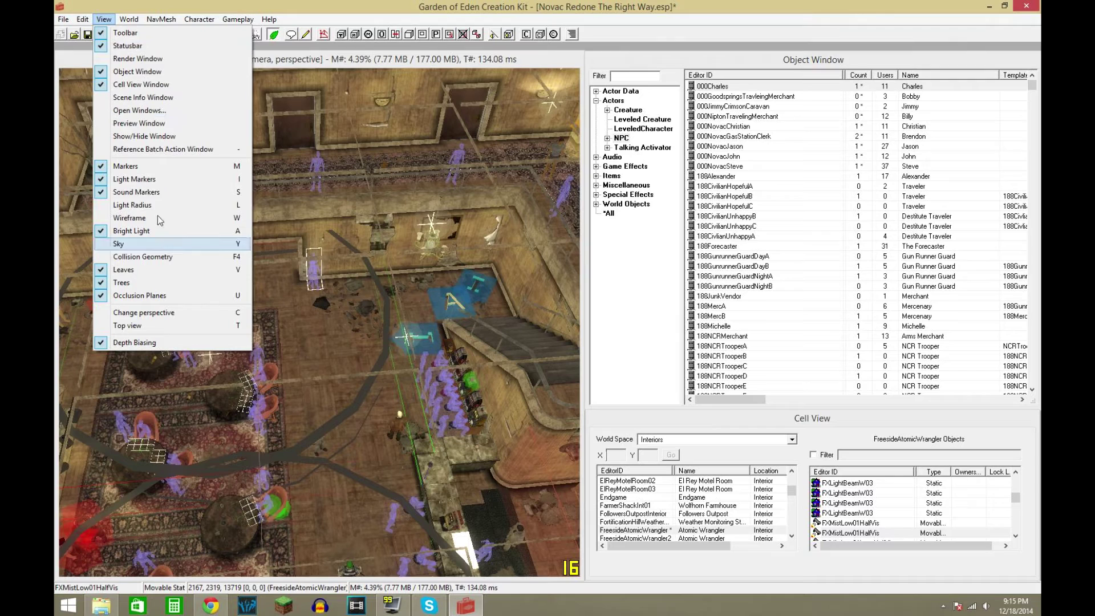
{"action": "left_click", "coordinate": [159, 138]}
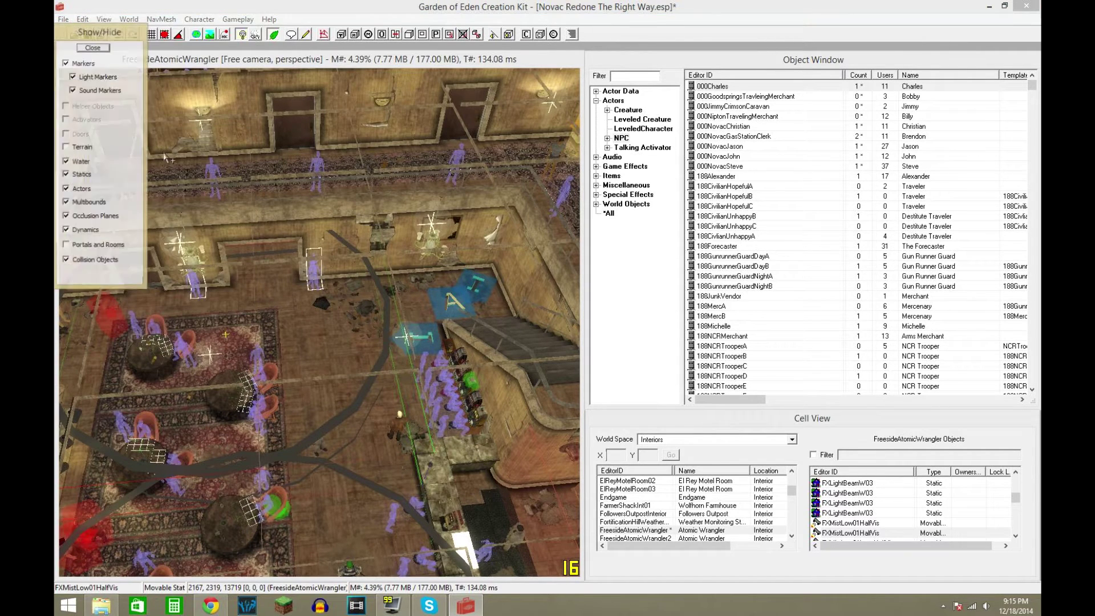
{"action": "left_click", "coordinate": [66, 64]}
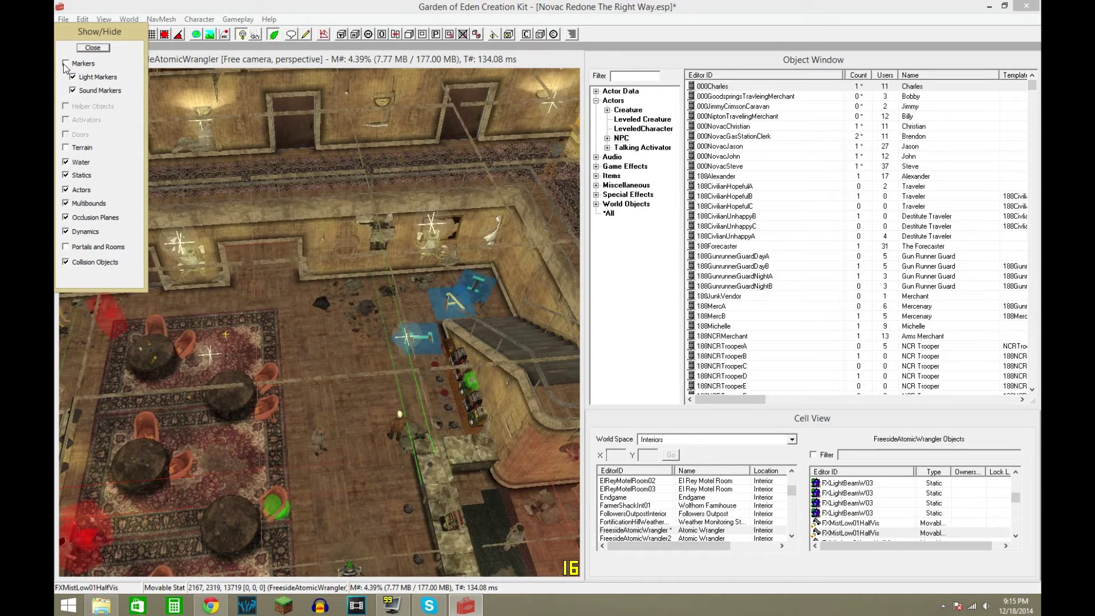
{"action": "left_click", "coordinate": [66, 63]}
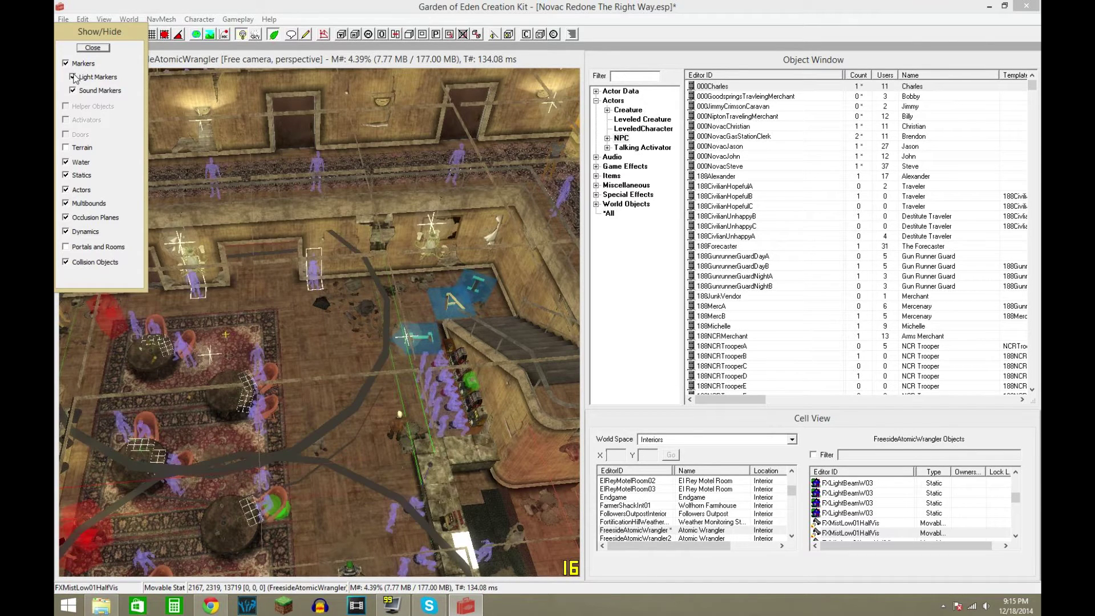
{"action": "left_click", "coordinate": [73, 77]}
{"action": "left_click", "coordinate": [73, 91]}
{"action": "left_click", "coordinate": [66, 163]}
{"action": "left_click", "coordinate": [69, 149]}
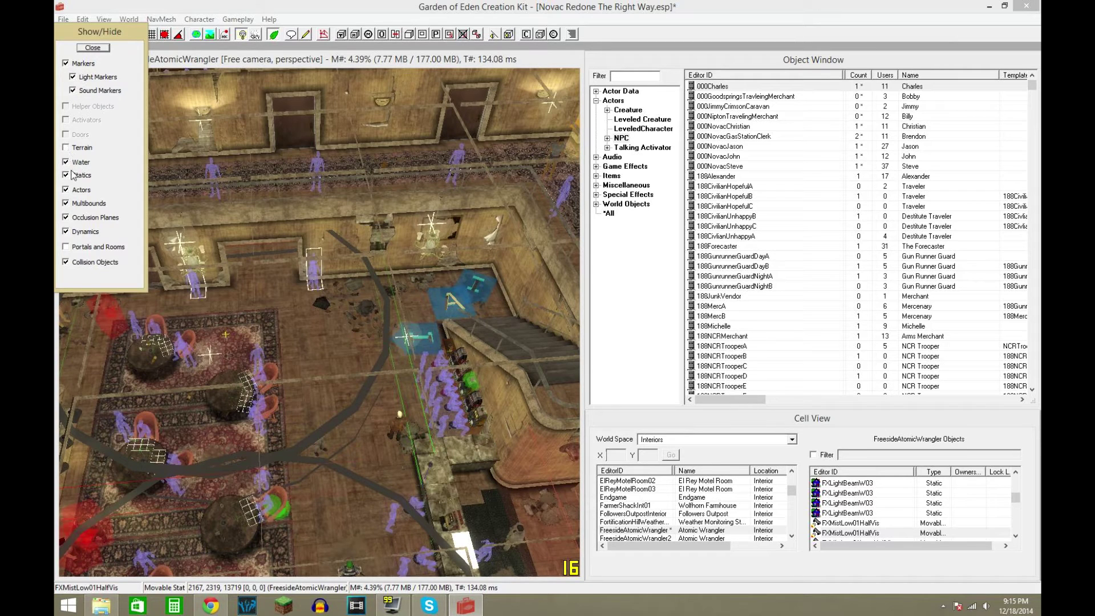
Hide the actors, show them again, and close the Show/Hide options
{"action": "left_click", "coordinate": [66, 190]}
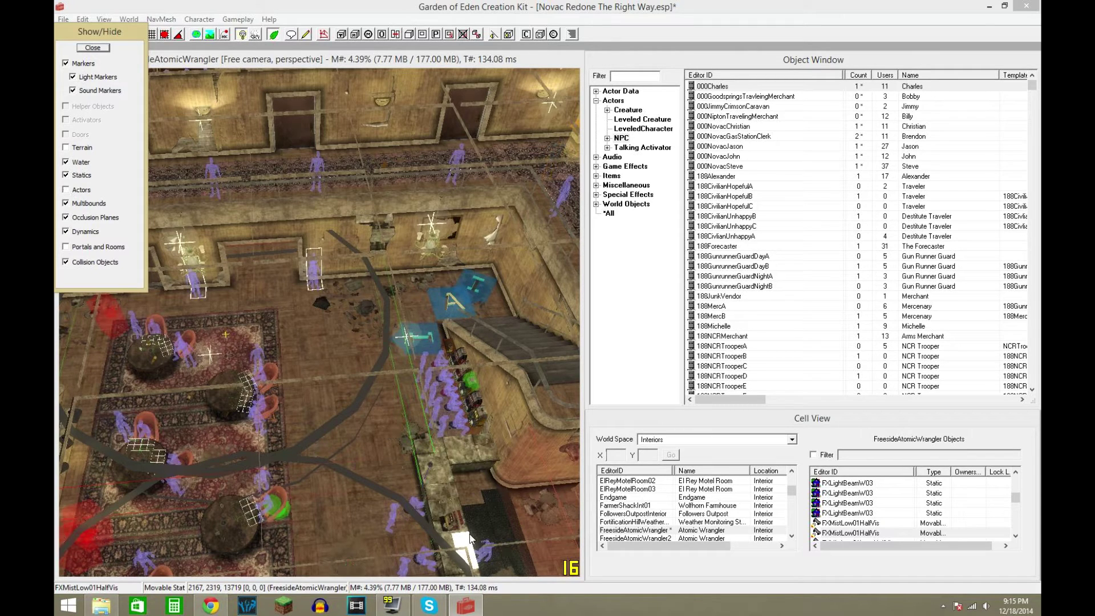
{"action": "left_click", "coordinate": [93, 190]}
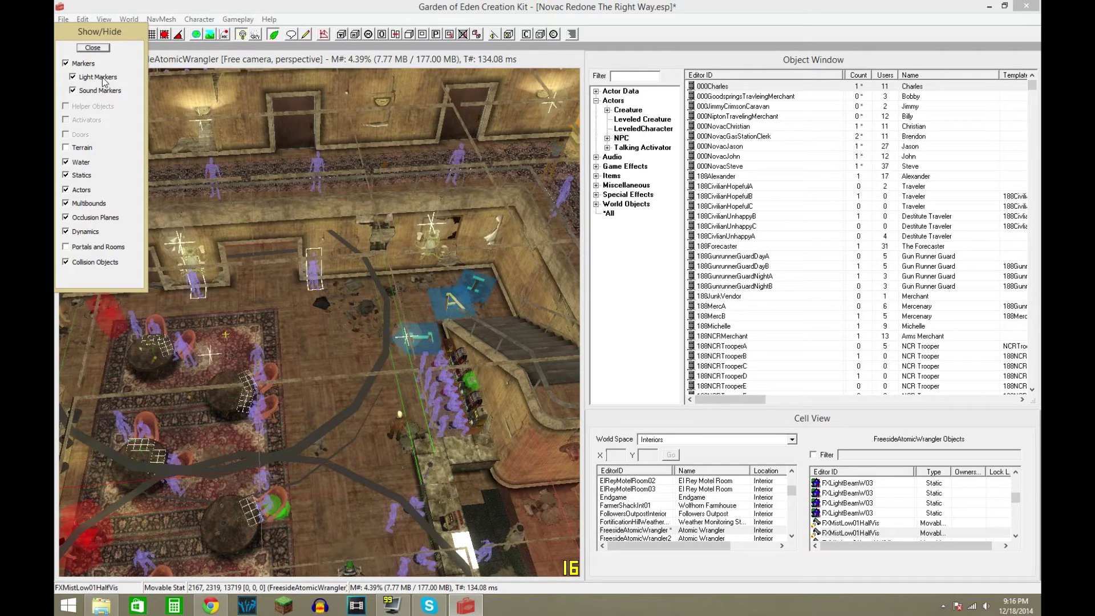
{"action": "left_click", "coordinate": [88, 68]}
{"action": "left_click", "coordinate": [88, 68]}
{"action": "left_click", "coordinate": [97, 48]}
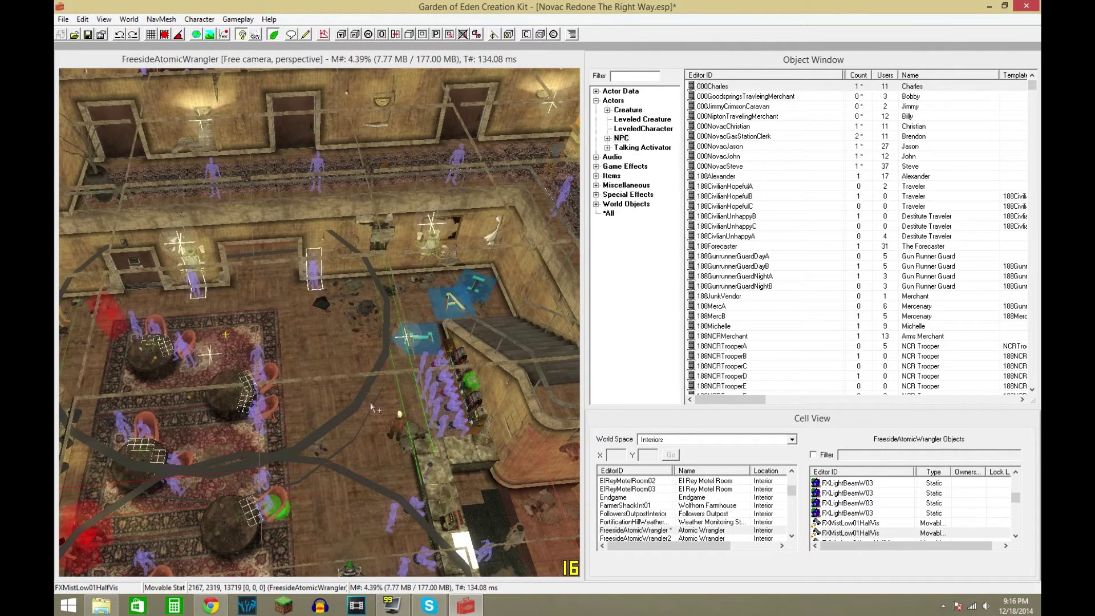
Examine the upstairs hallway, guest rooms and staircase, and look through the available NavMesh commands
{"action": "middle_click_drag", "start_coordinate": [355, 335], "coordinate": [311, 120]}
{"action": "middle_click_drag", "start_coordinate": [323, 302], "coordinate": [313, 429]}
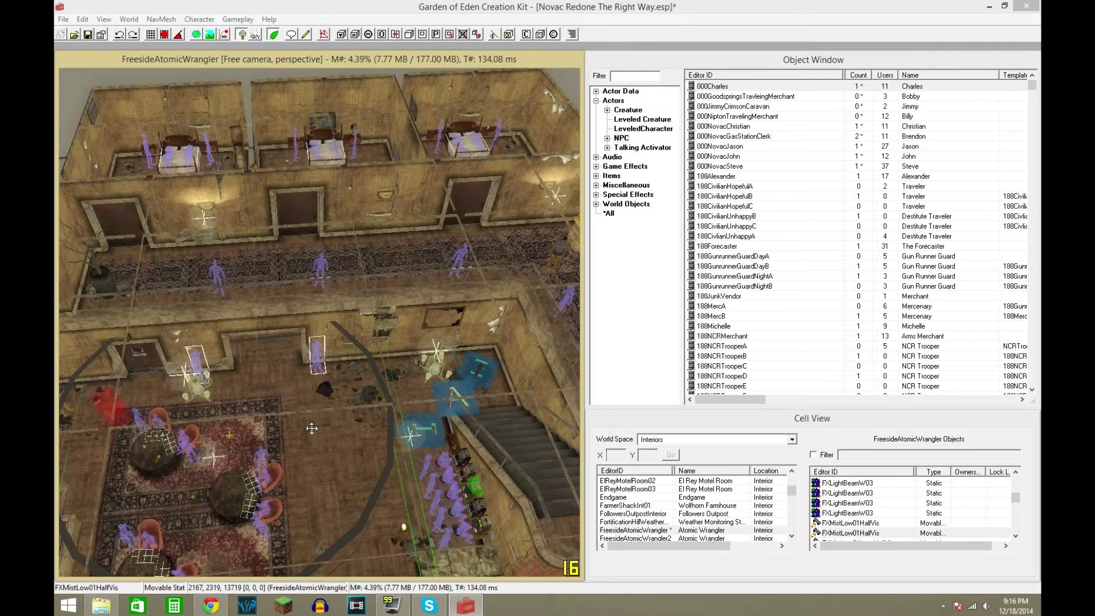
{"action": "middle_click_drag", "start_coordinate": [329, 413], "coordinate": [191, 366]}
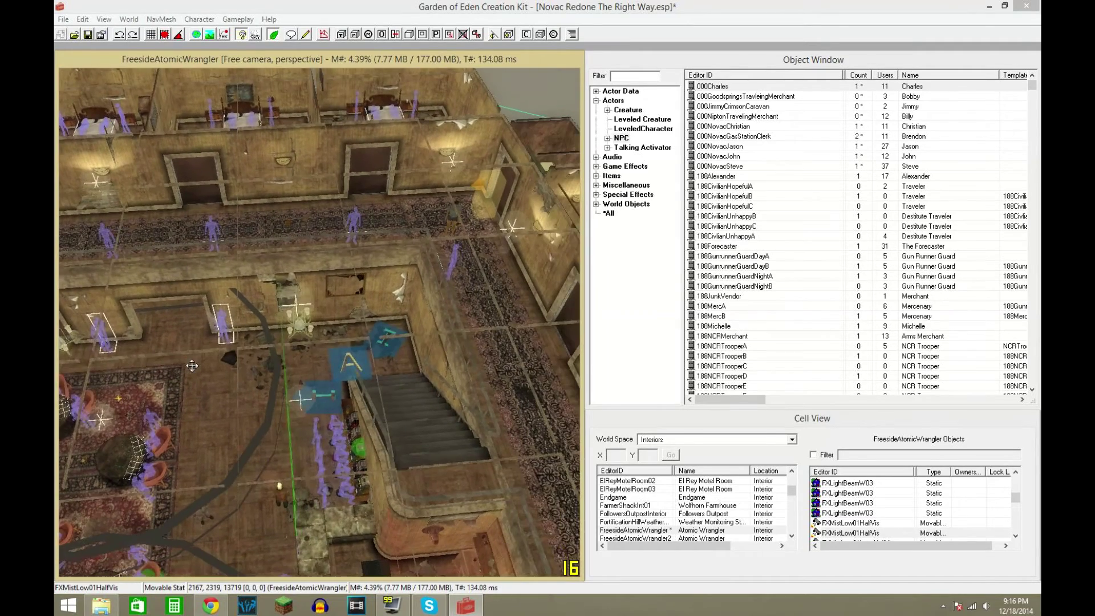
{"action": "middle_click_drag", "start_coordinate": [363, 370], "coordinate": [298, 373]}
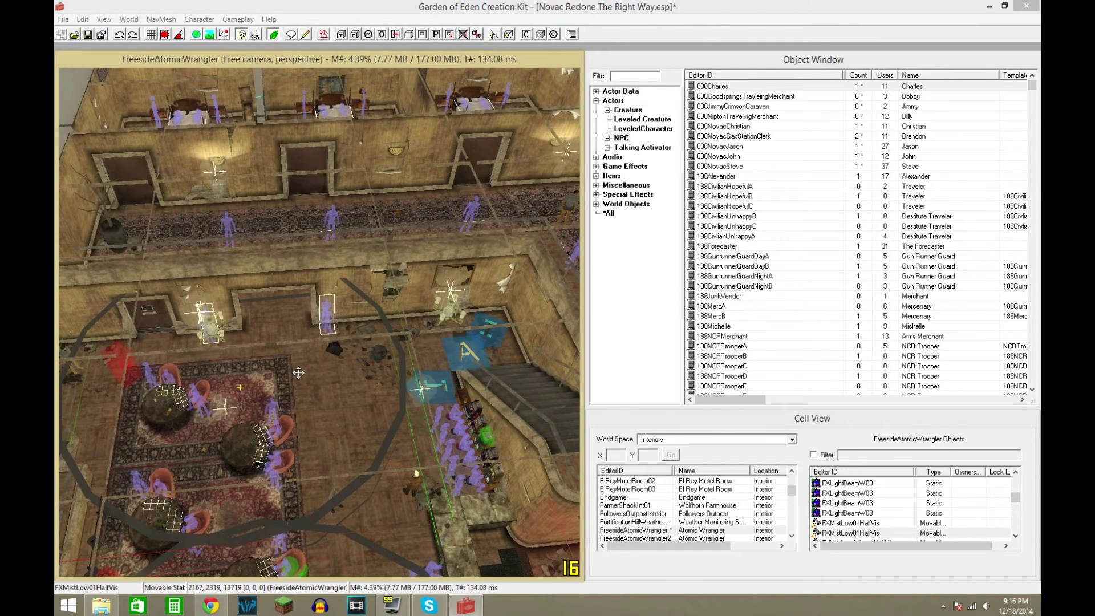
{"action": "left_click", "coordinate": [161, 19]}
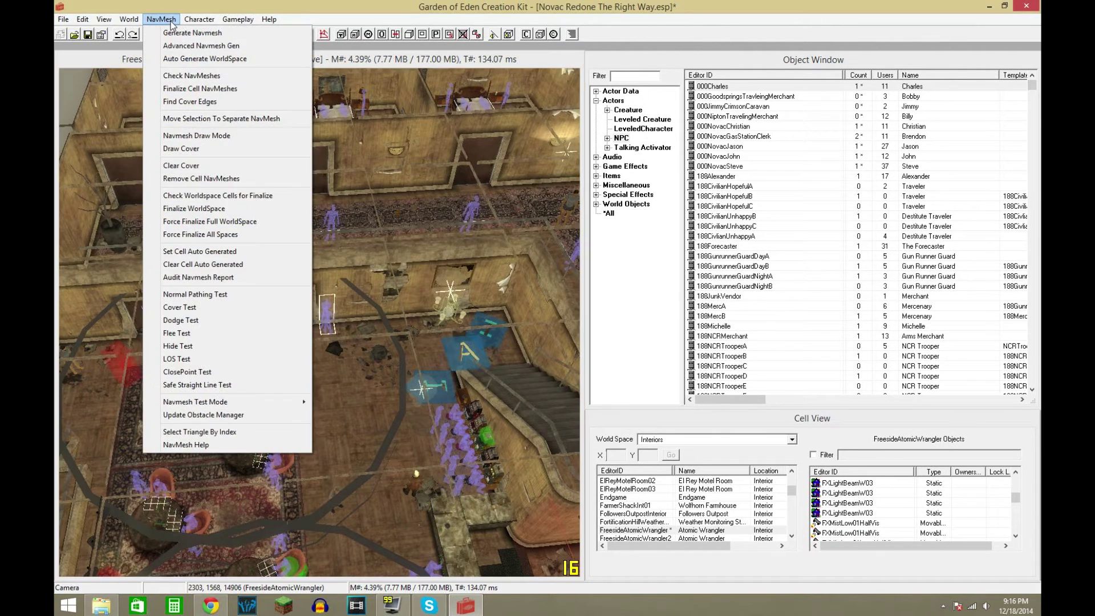
{"action": "left_click", "coordinate": [170, 22]}
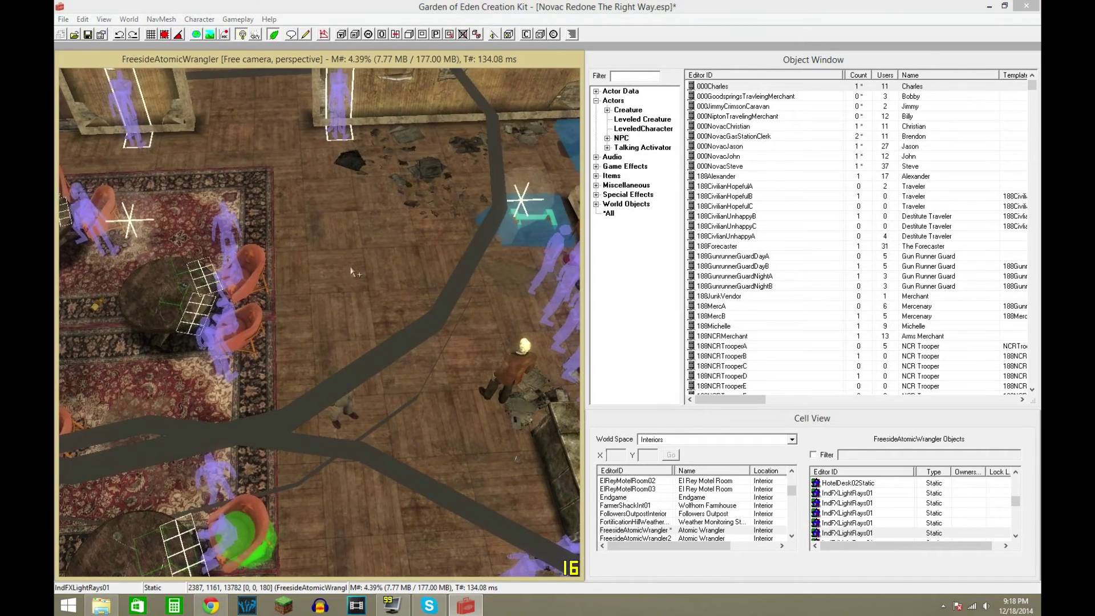
Select the ShackPaperDebris01 piece by the back wall near the staircase, delete it, and undo the deletion
{"action": "scroll", "coordinate": [356, 273], "scroll_direction": "down", "scroll_amount": 3}
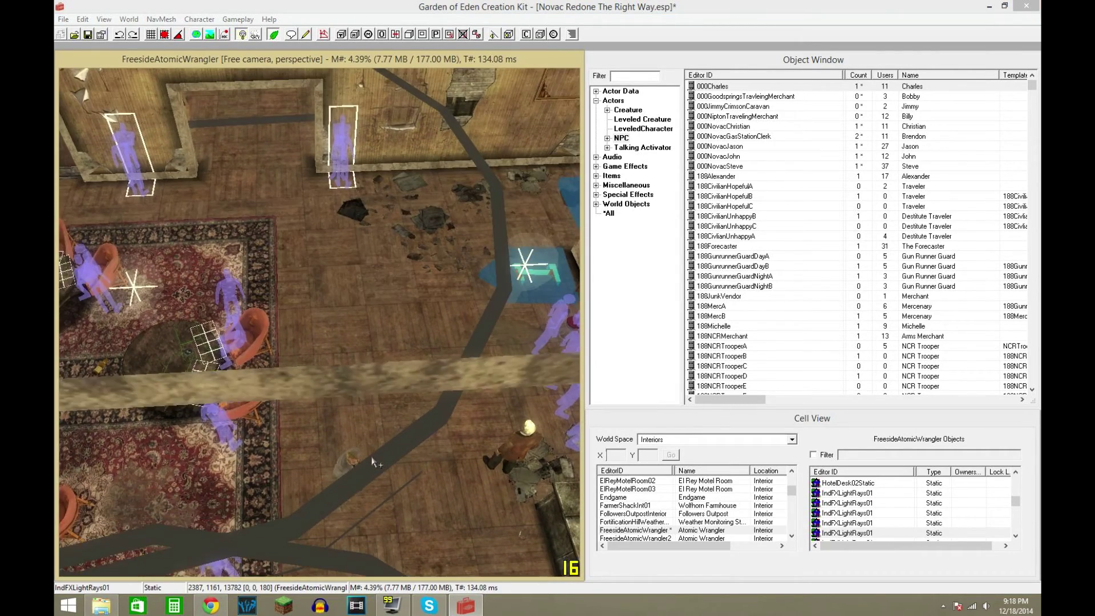
{"action": "scroll", "coordinate": [445, 247], "scroll_direction": "down", "scroll_amount": 2}
{"action": "left_click", "coordinate": [424, 253]}
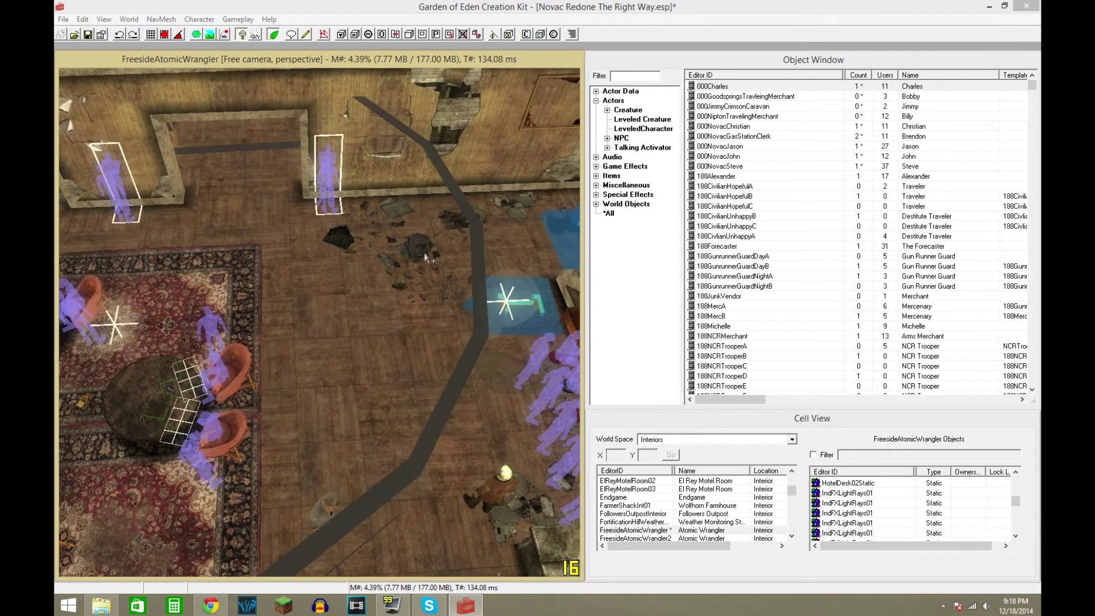
{"action": "left_click", "coordinate": [510, 206]}
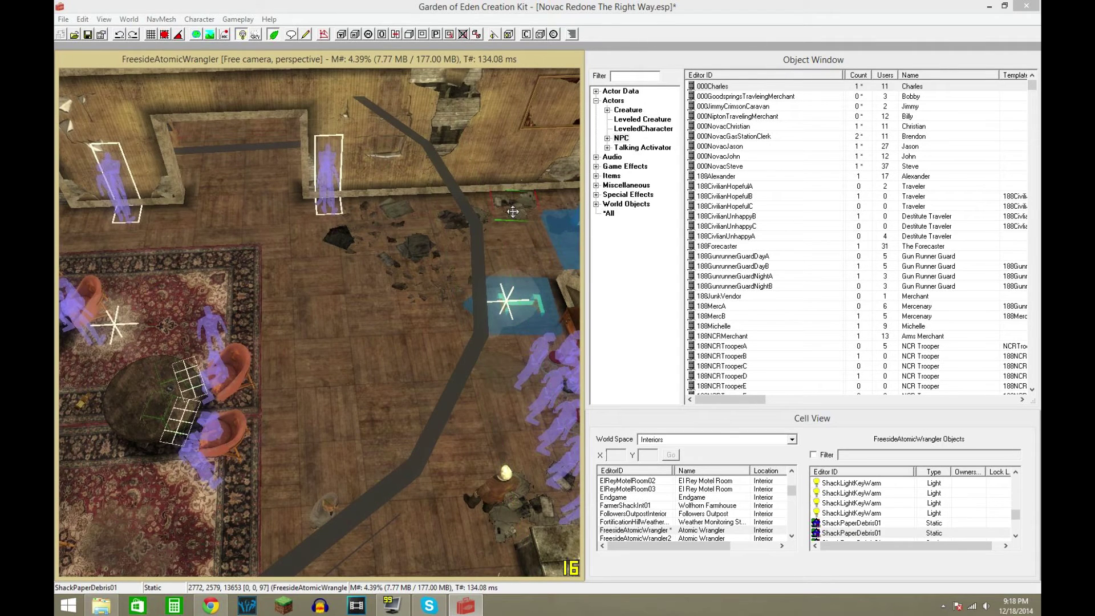
{"action": "middle_click_drag", "start_coordinate": [509, 206], "coordinate": [445, 243]}
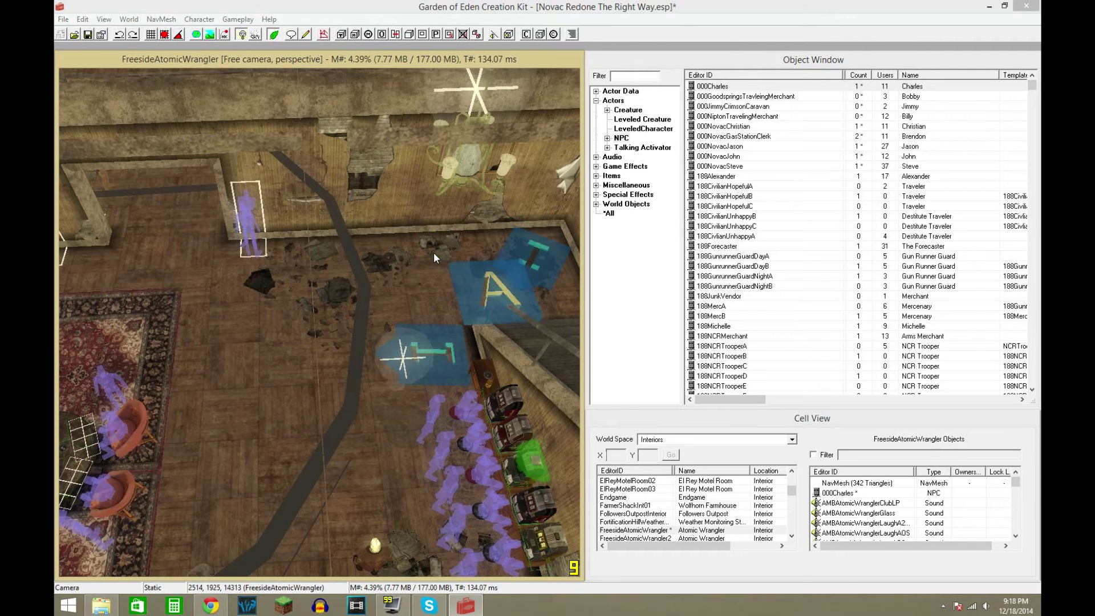
{"action": "key", "text": "Delete"}
{"action": "key", "text": "ctrl+z"}
Show the actions available for 000Charles in the cell's object list, dismiss them, and look over the casino floor
{"action": "right_click", "coordinate": [849, 493]}
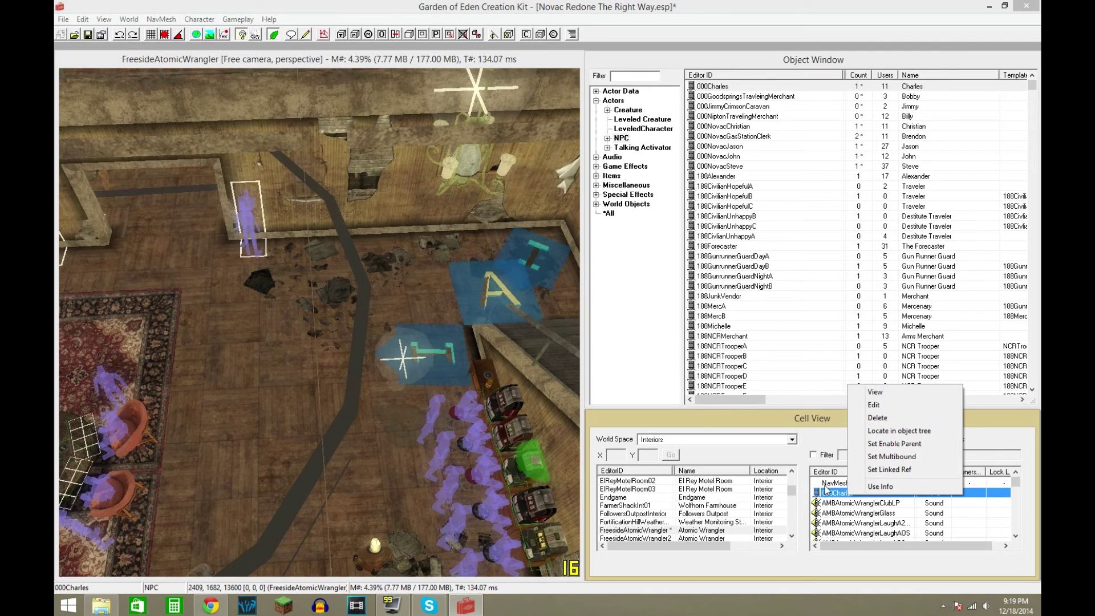
{"action": "left_click", "coordinate": [828, 494]}
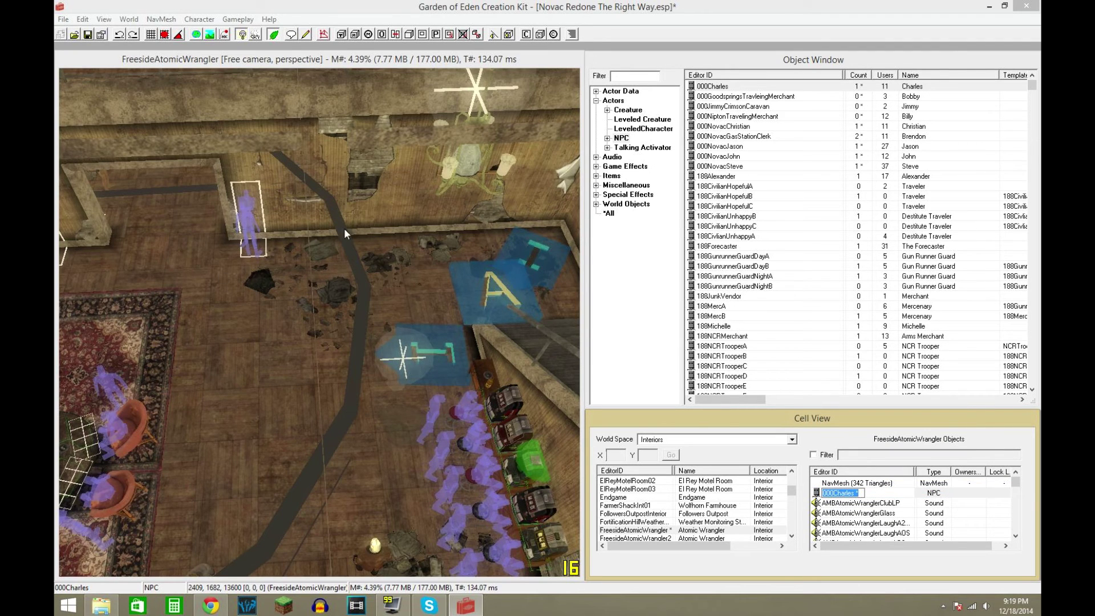
{"action": "left_click", "coordinate": [242, 364]}
{"action": "middle_click_drag", "start_coordinate": [241, 364], "coordinate": [494, 443]}
{"action": "middle_click_drag", "start_coordinate": [452, 325], "coordinate": [401, 402]}
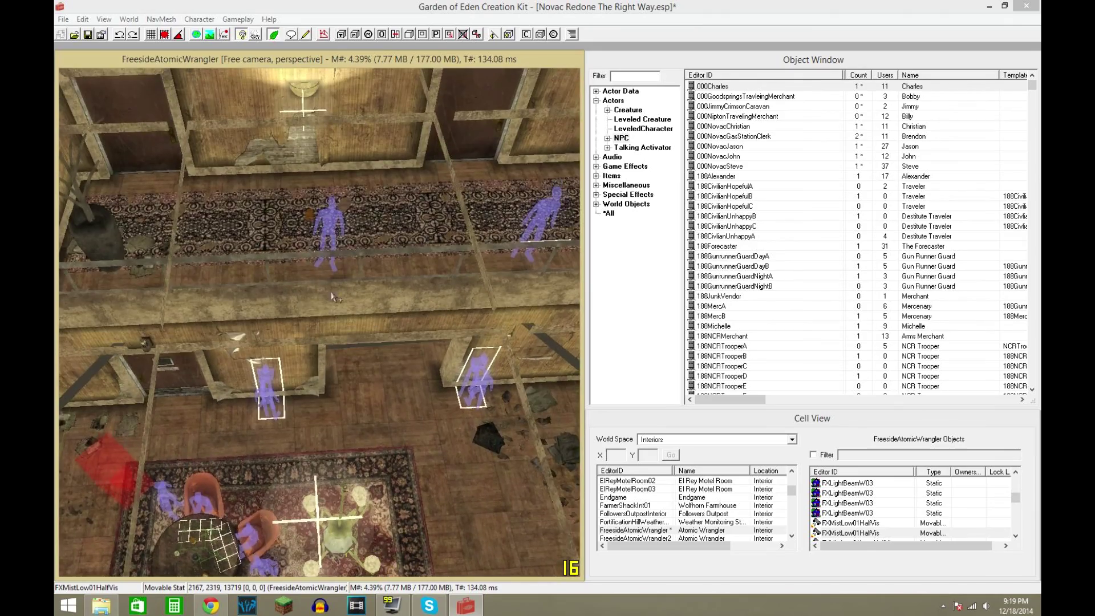
{"action": "middle_click_drag", "start_coordinate": [337, 298], "coordinate": [284, 227]}
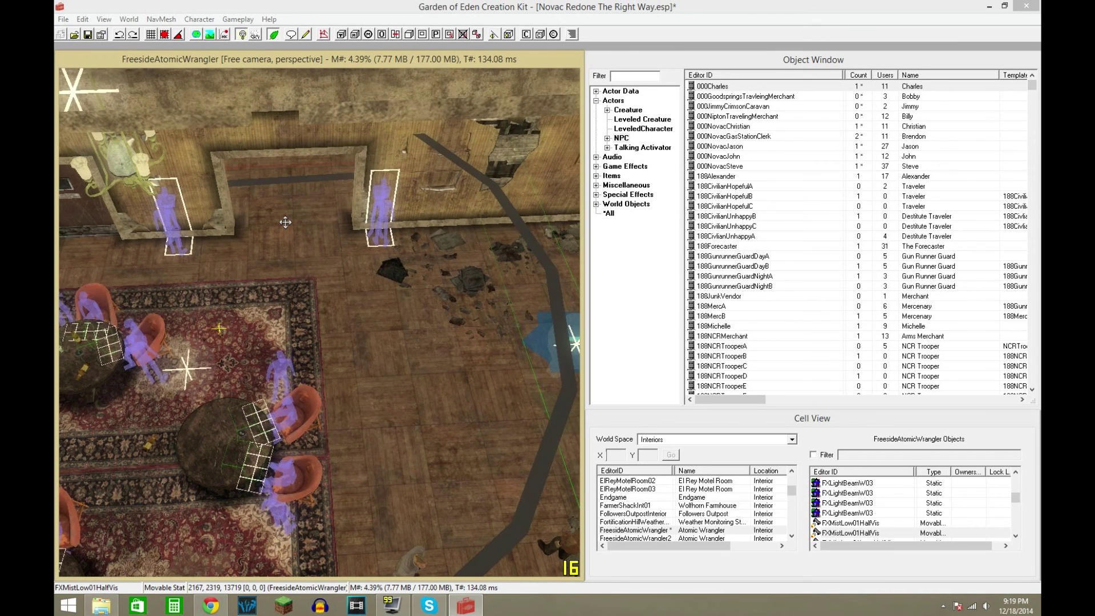